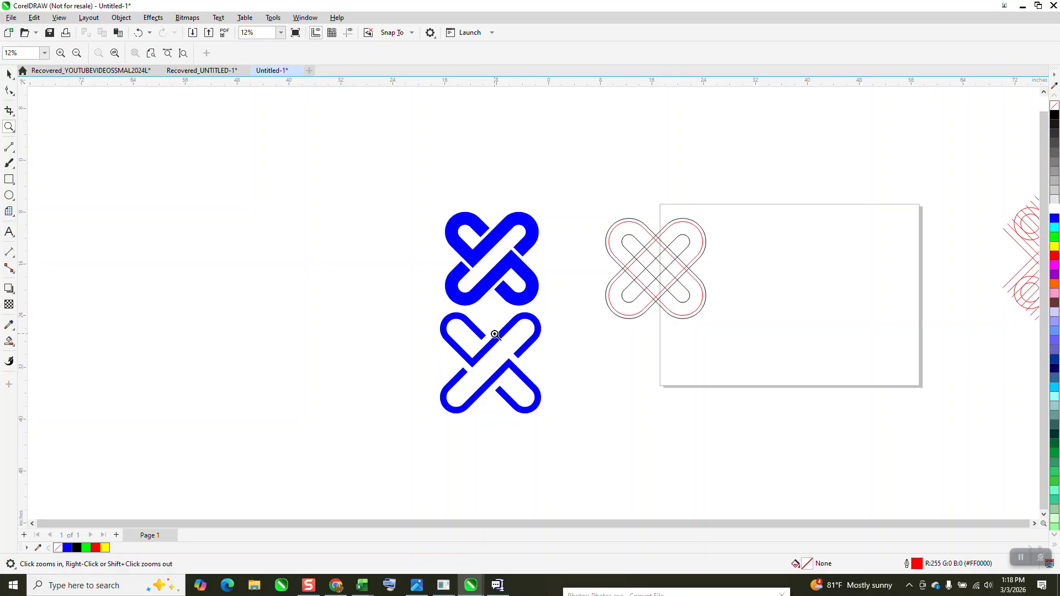
Draw a straight vertical 2-point line in the empty part of the page and set its length to 20 inches
left_click_drag(687, 234, 779, 311)
scroll(779, 298, "down", 4)
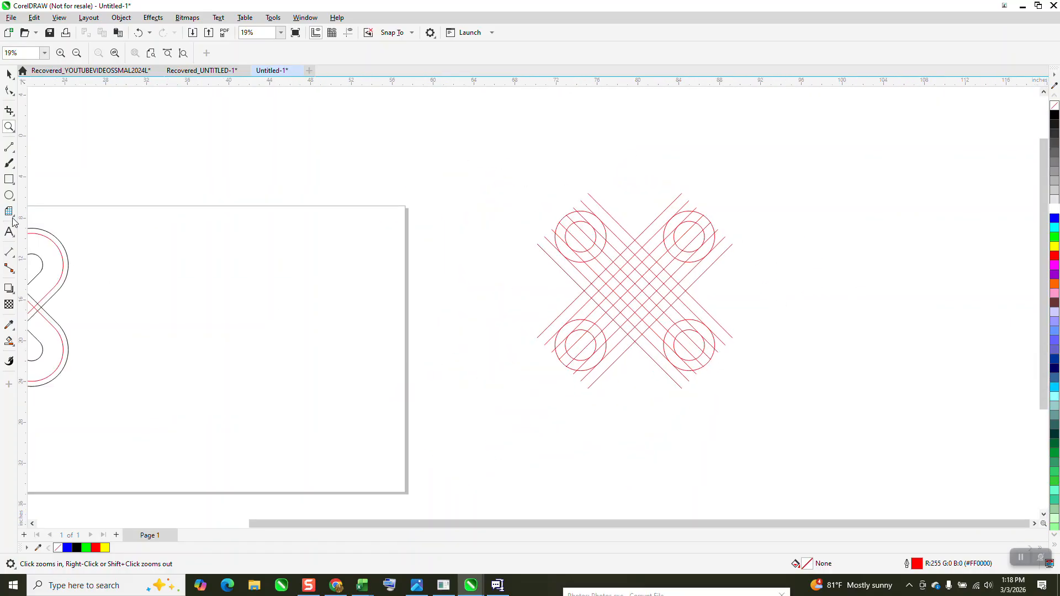
left_click(12, 150)
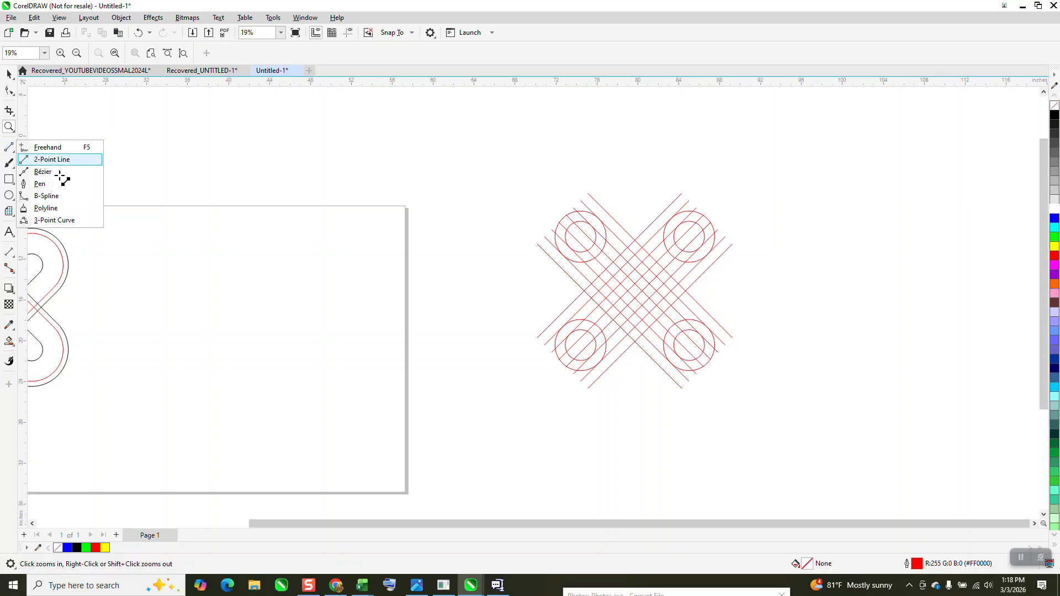
left_click(47, 159)
left_click_drag(144, 252, 145, 419)
left_click_drag(121, 59, 64, 66)
type("20")
key("Return")
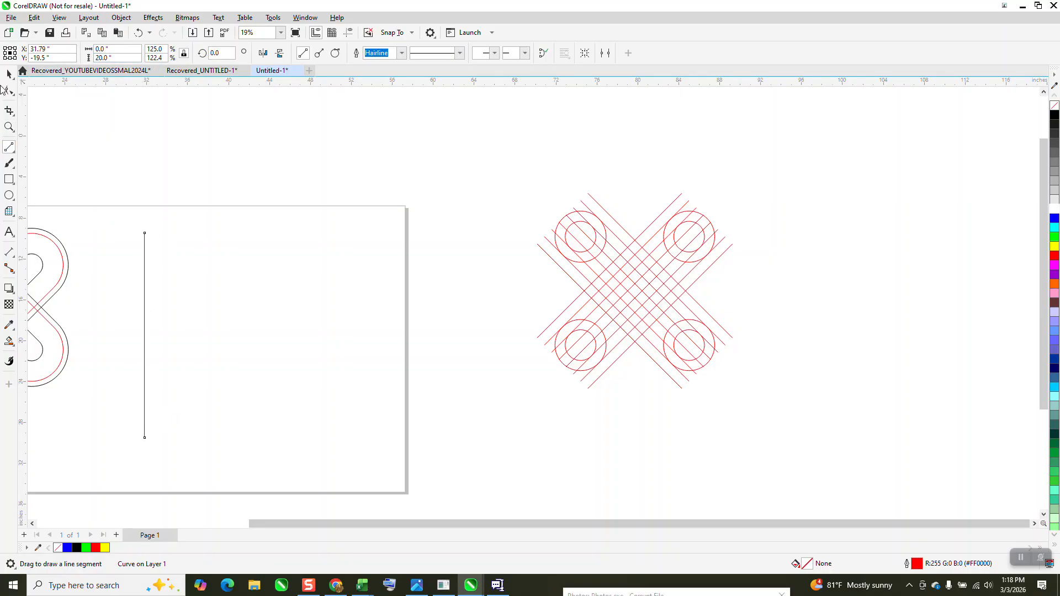
Duplicate the vertical line seven times at 1-inch horizontal spacing to make a row of eight parallel lines
left_click(8, 75)
key("Escape")
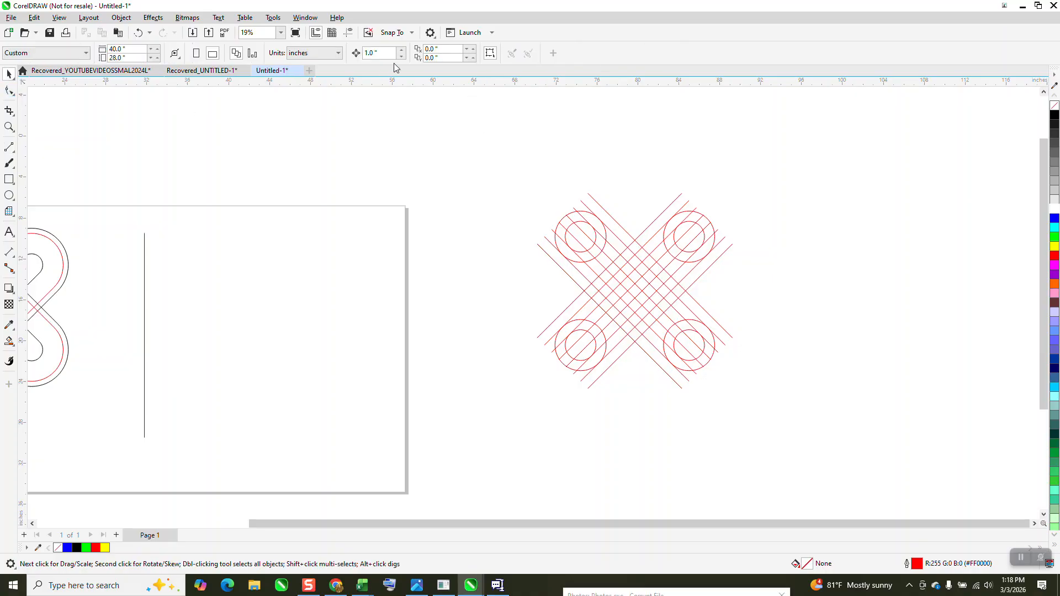
left_click(145, 251)
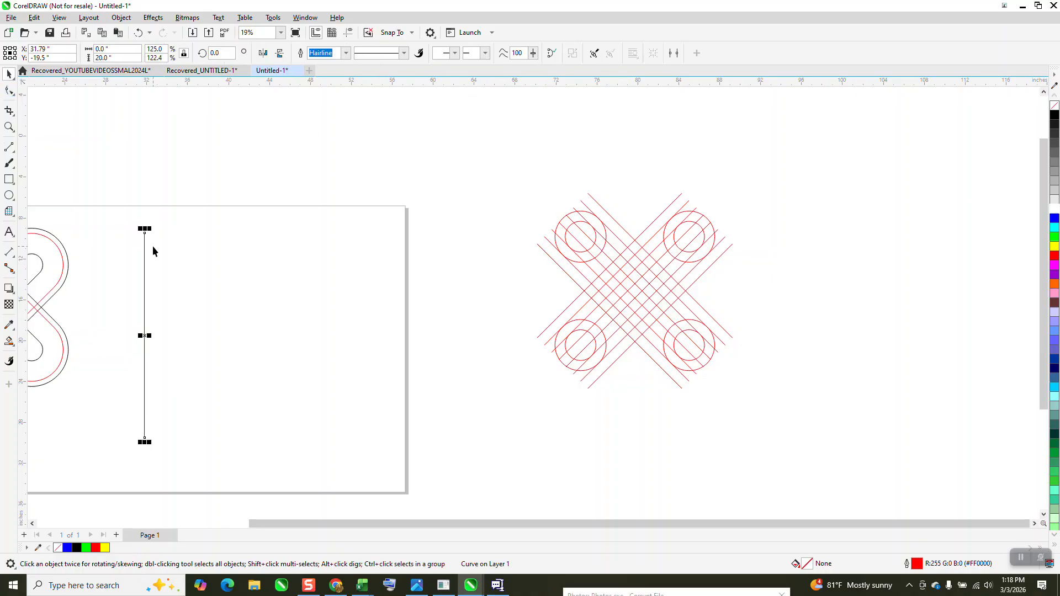
key("ctrl+d")
key("ctrl+d")
key("ctrl+d")
key("ctrl+d")
key("ctrl+d")
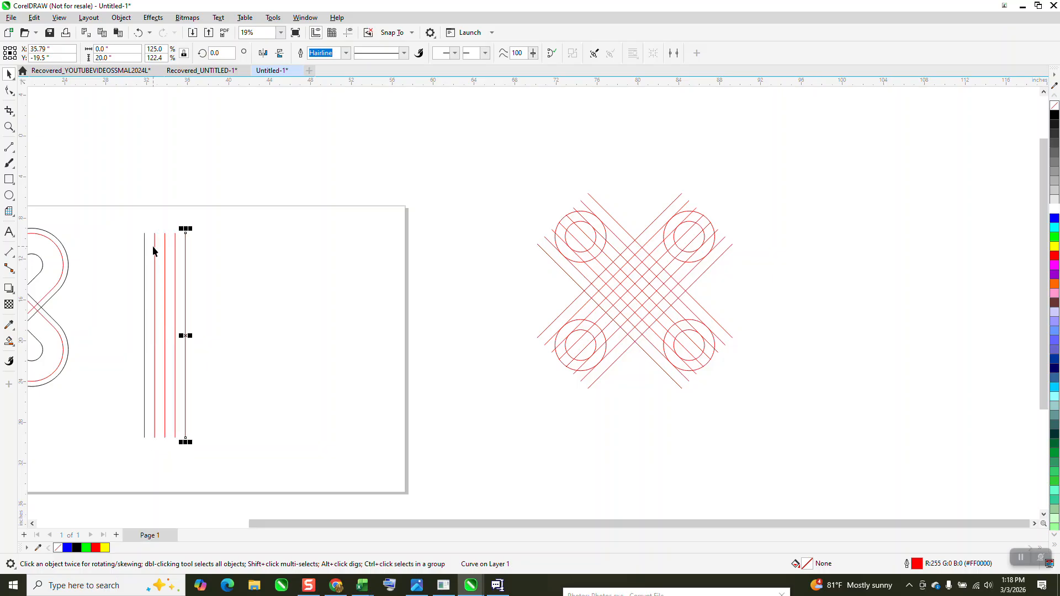
key("ctrl+d")
key("ctrl+d")
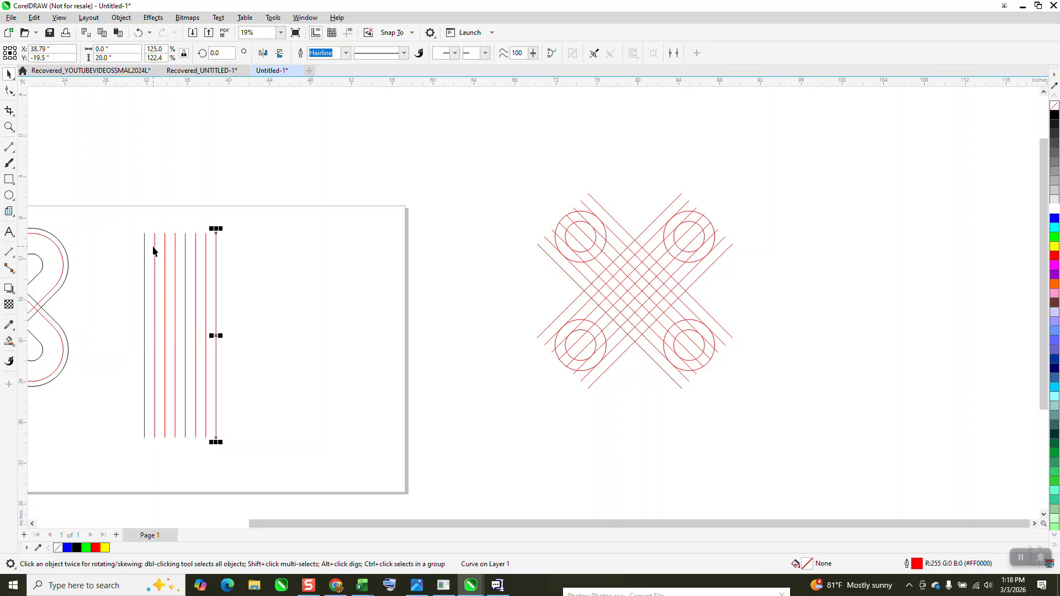
Group the eight vertical lines and center the group on the page
left_click_drag(122, 214, 230, 369)
left_click_drag(282, 474, 281, 474)
key("ctrl+g")
key("Right")
key("Down")
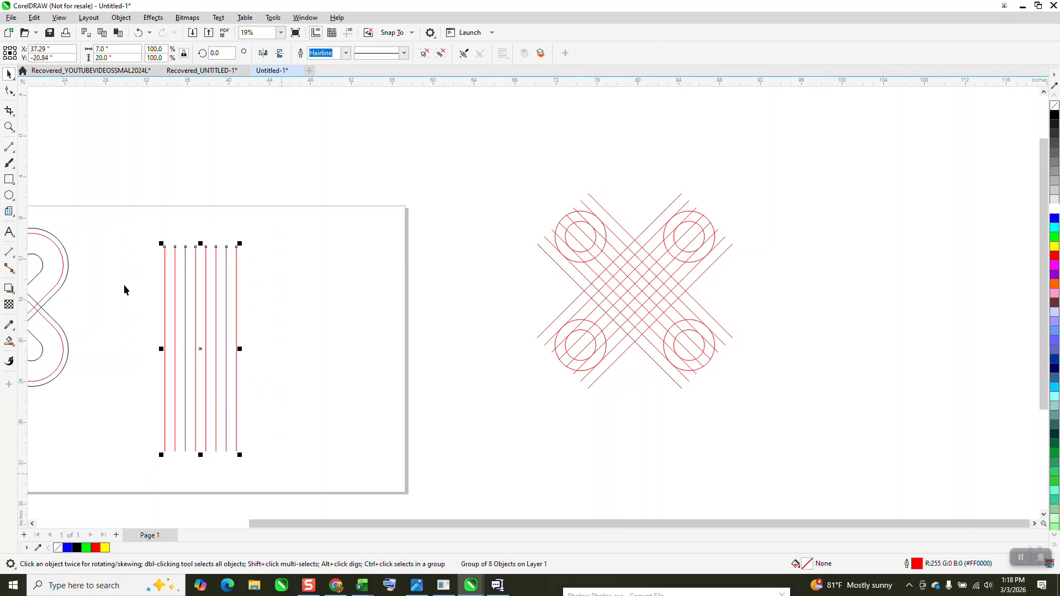
Draw a circle, set its diameter to 5 inches, and center it on the page over the lines
left_click(9, 196)
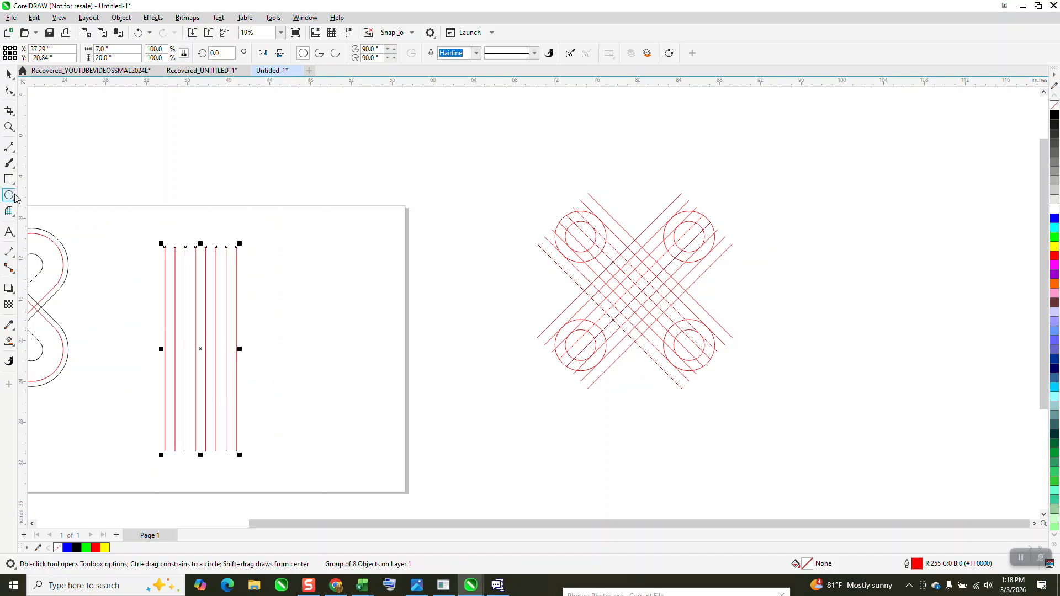
mouse_move(362, 262)
left_mouse_down()
mouse_move(339, 298)
mouse_move(308, 314)
left_mouse_up()
left_click(110, 50)
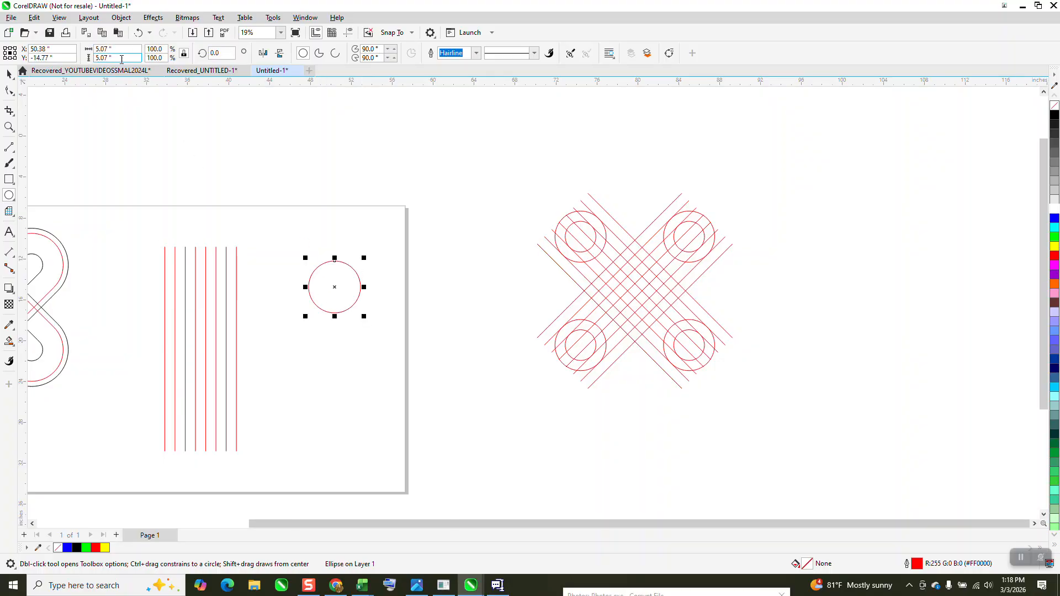
triple_click(111, 50)
type("5")
key("Return")
key("p")
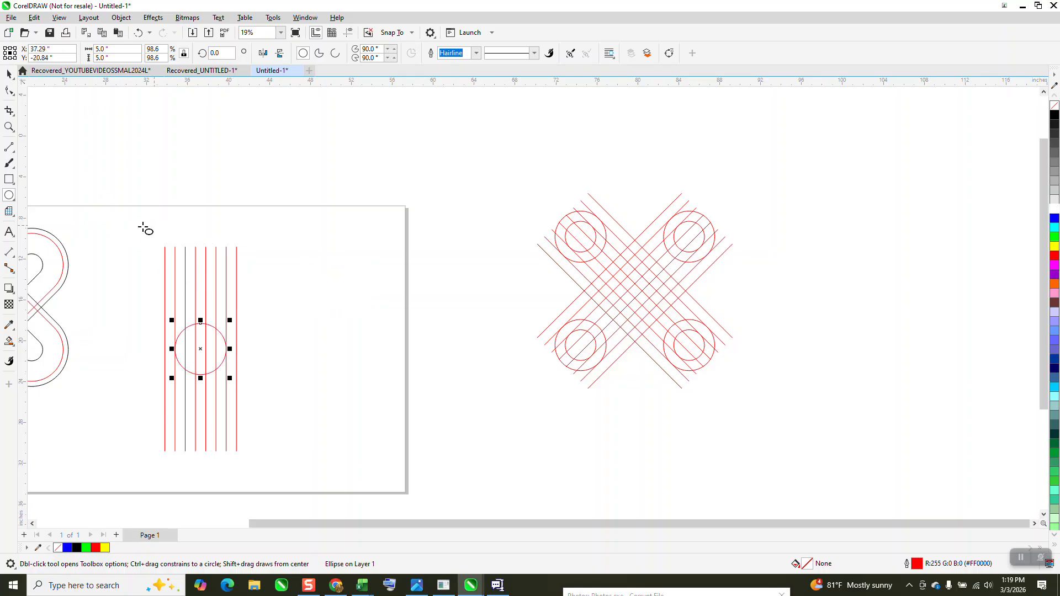
Draw a second circle 3 inches in diameter and center it on the page inside the 5-inch circle
left_click_drag(323, 183, 296, 209)
double_click(111, 49)
type("3")
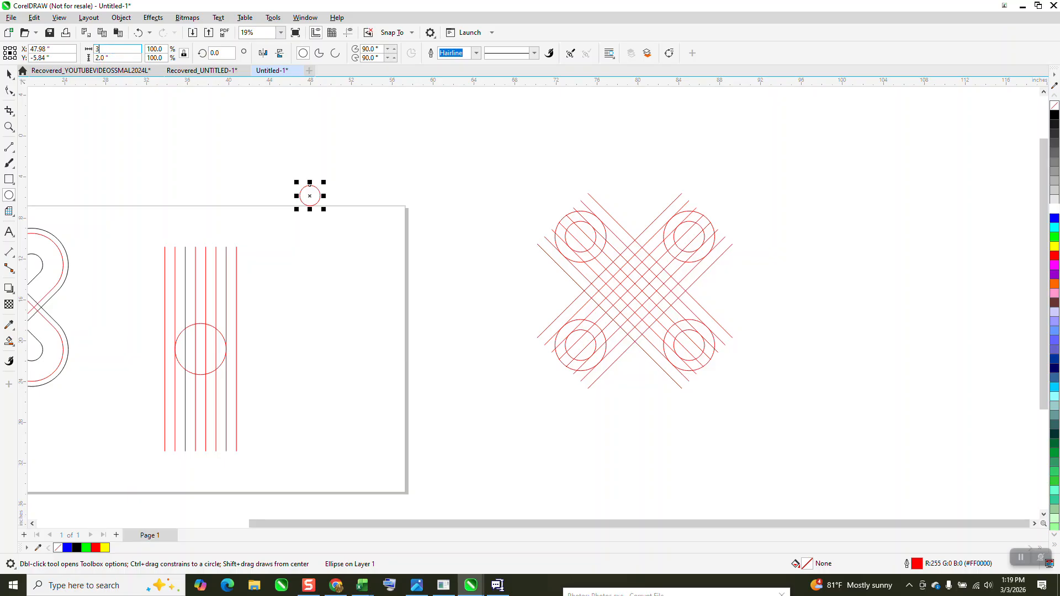
key("Return")
key("p")
Group the two concentric circles and align them with the top of the line group
left_click(9, 75)
left_click_drag(152, 284, 240, 379)
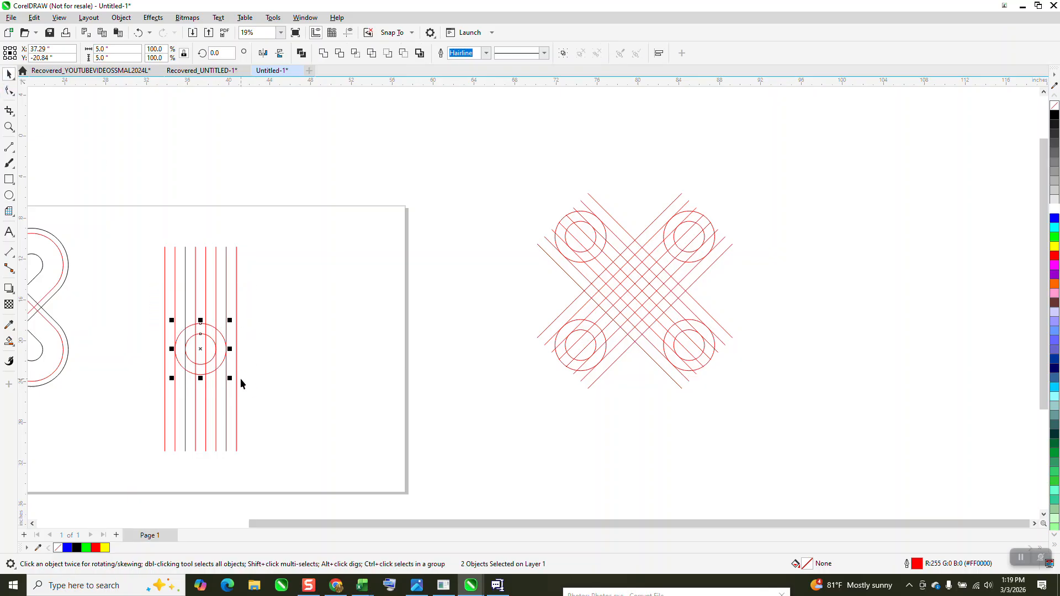
key("ctrl+g")
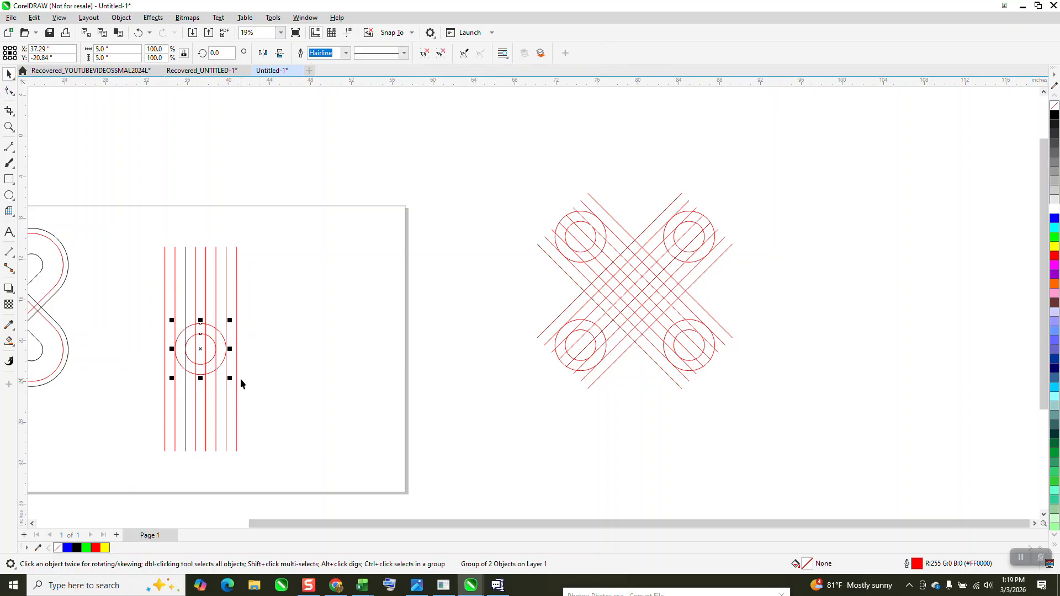
left_click(236, 296, "shift")
key("t")
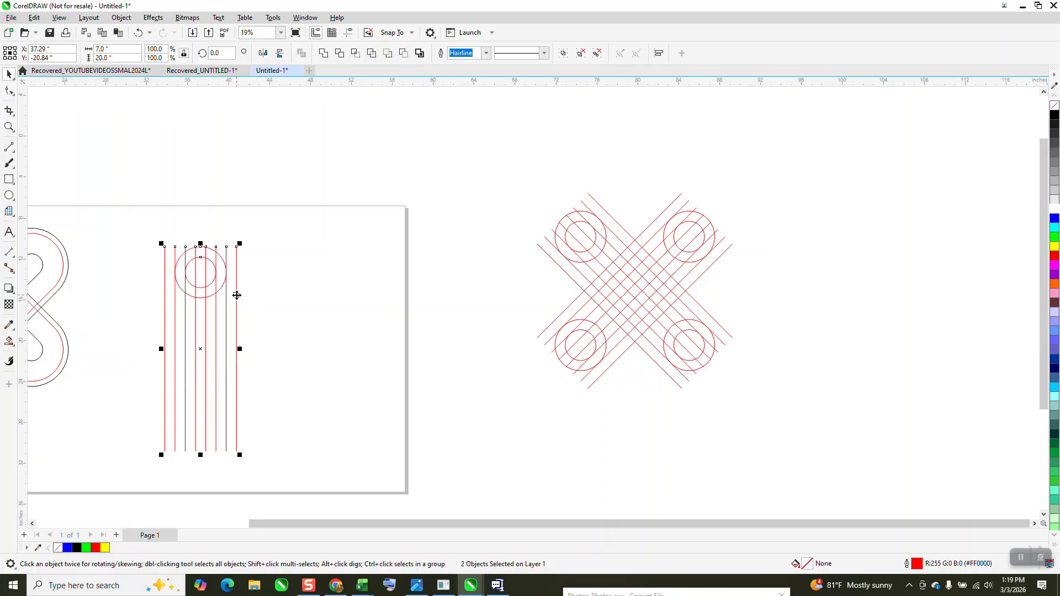
Duplicate the circle pair and align the copy with the bottom of the line group
left_click(190, 247)
left_click_drag(167, 223, 249, 319)
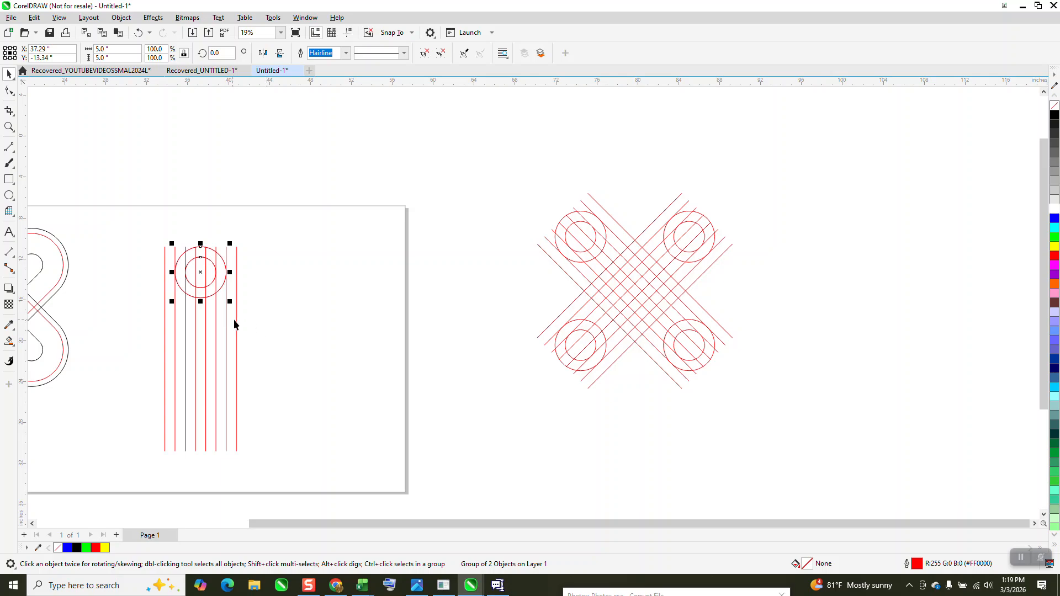
left_click(237, 327, "shift")
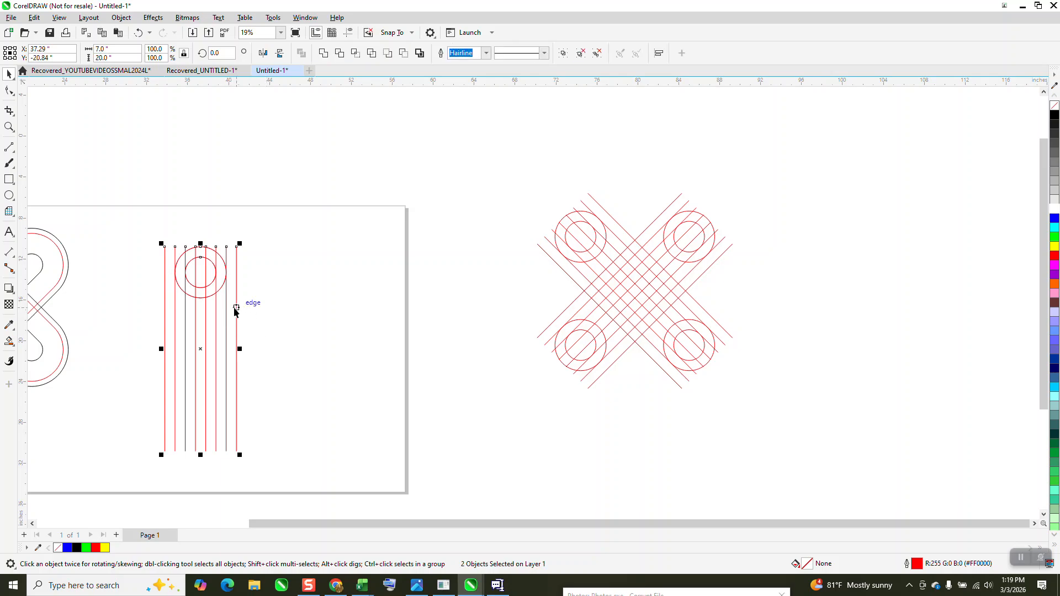
key("b")
Rotate the lines and both circle pairs by 45° as one group and add a horizontally mirrored copy to form an X-shaped grid
left_click_drag(142, 226, 307, 464)
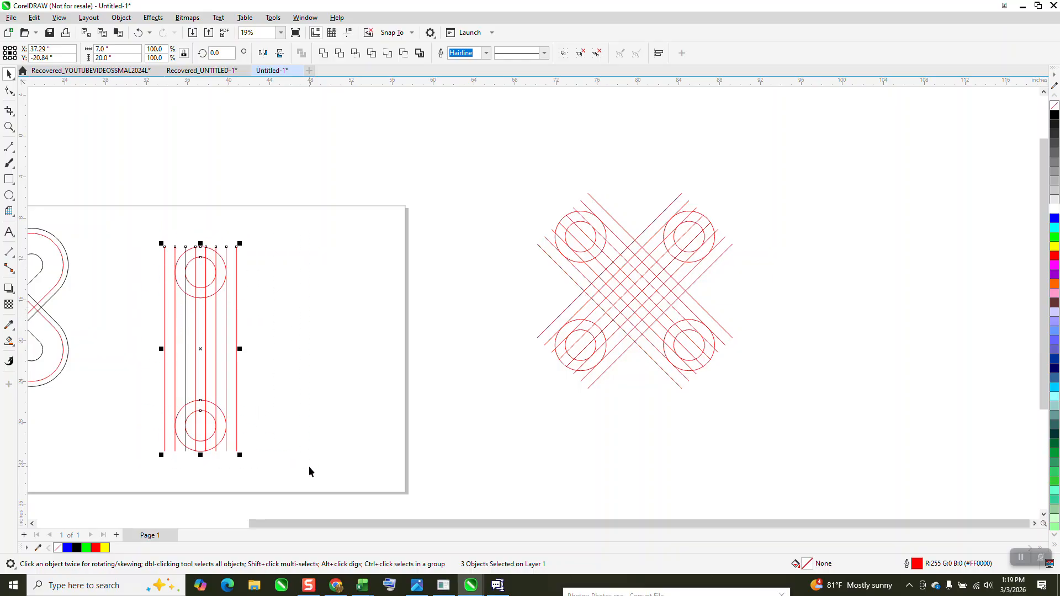
key("ctrl+g")
left_click(216, 53)
type("45")
key("Return")
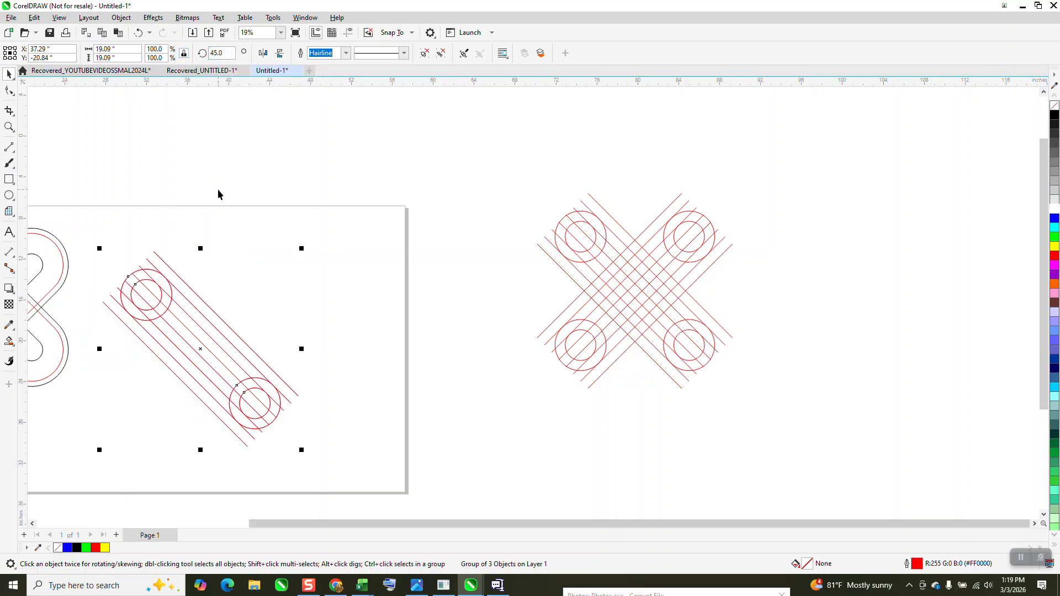
left_click(263, 53)
scroll(377, 271, "down", 3)
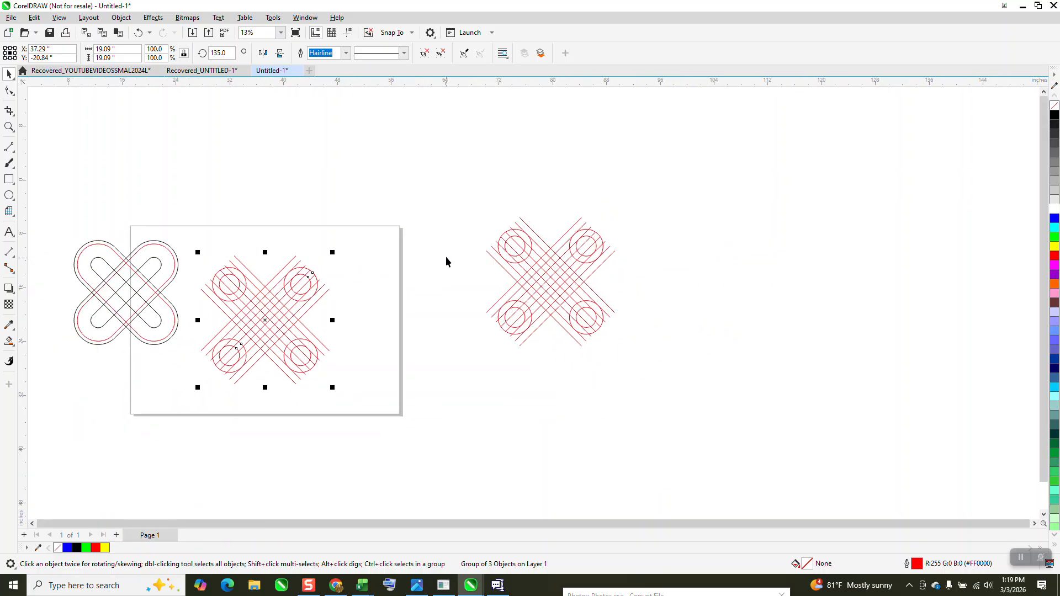
Place the thin-banded blue knot beside the new X-shaped grid as a reference
left_click_drag(110, 329, 431, 249)
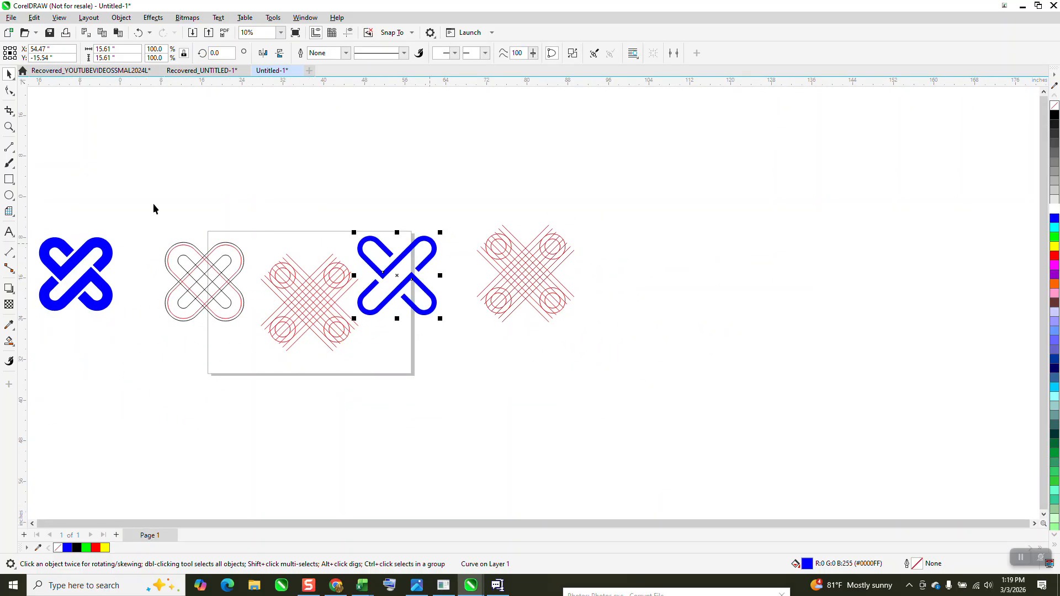
left_click(9, 127)
left_click_drag(254, 216, 476, 377)
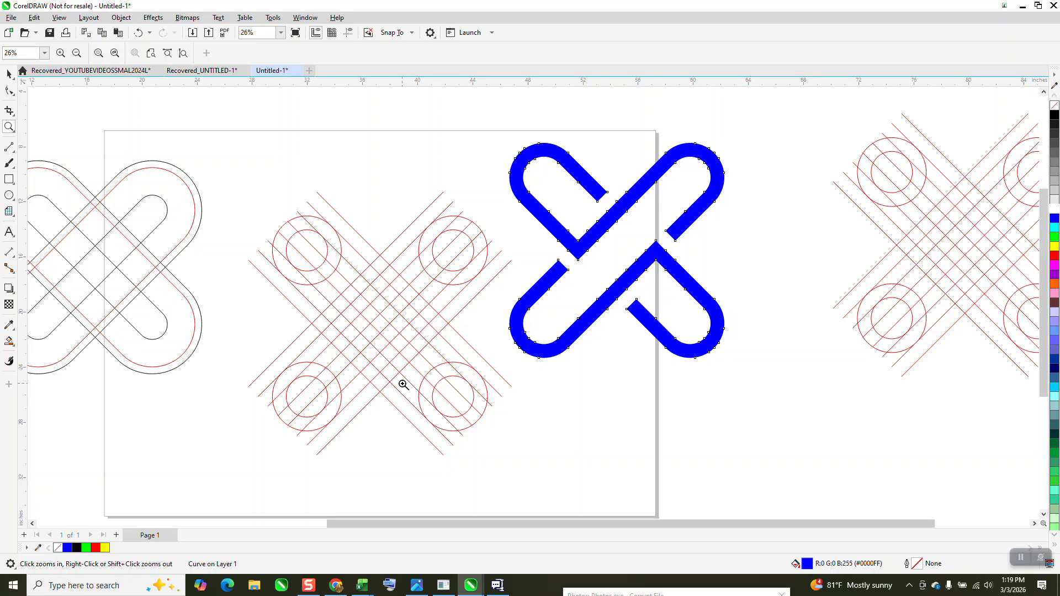
Smart-fill the grid's lower-right loop band and the adjoining diagonal band down to the lower-left circle with blue and no outline
left_click(11, 341)
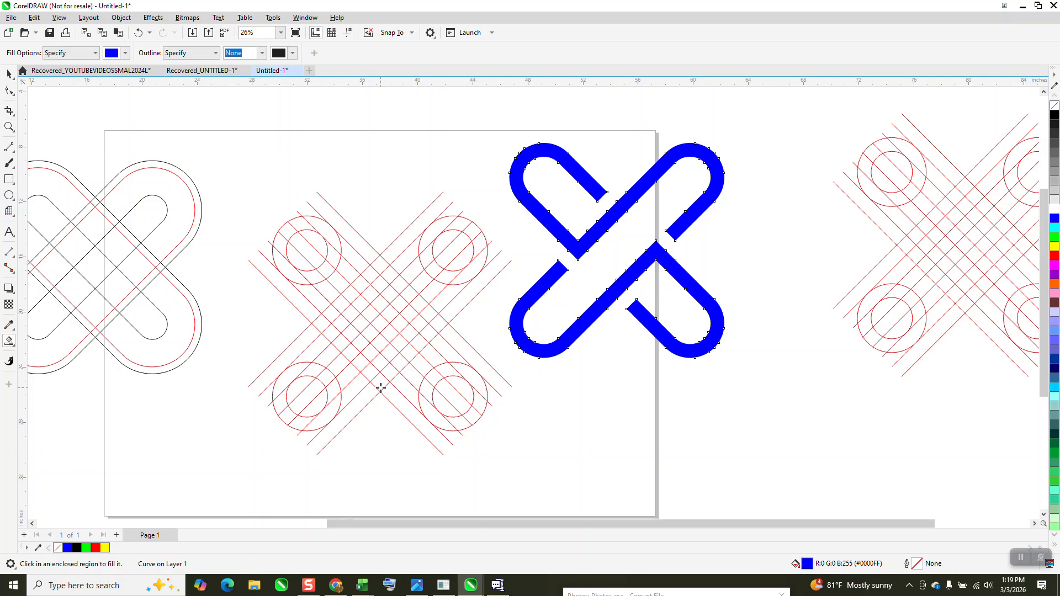
left_click(399, 383)
left_click(427, 404)
left_click(457, 426)
left_click(479, 408)
left_click(476, 384)
left_click(460, 361)
left_click(445, 351)
left_click(429, 333)
left_click(419, 325)
left_click(410, 333)
left_click(398, 346)
left_click(389, 355)
left_click(382, 364)
left_click(371, 375)
left_click(362, 382)
left_click(347, 397)
left_click(335, 407)
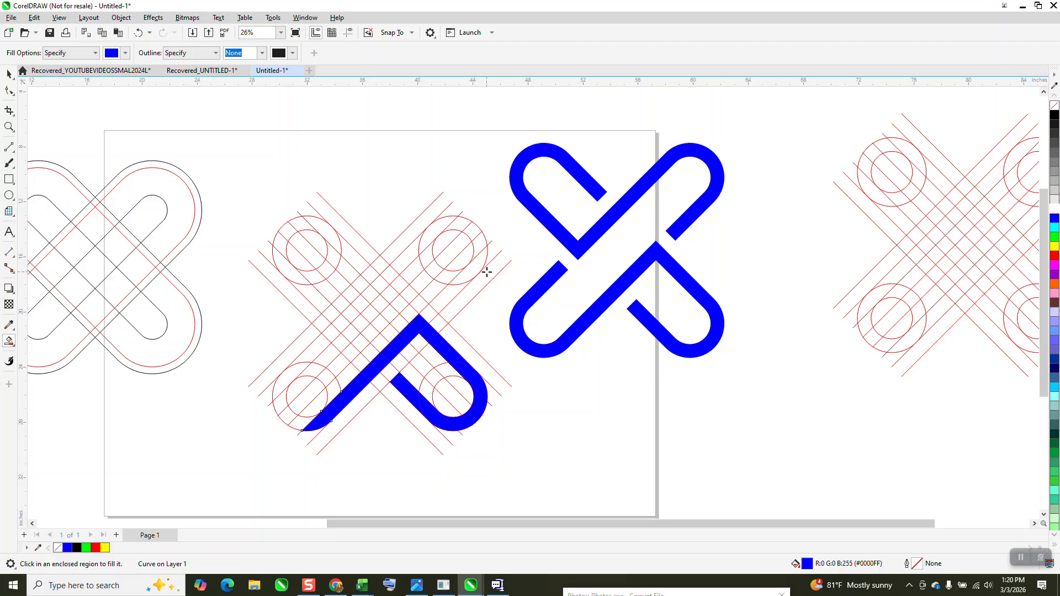
Smart-fill the band around the lower-left circle and up to its open end with blue
left_click(298, 422)
left_click(288, 415)
left_click(283, 403)
left_click(284, 382)
left_click(300, 362)
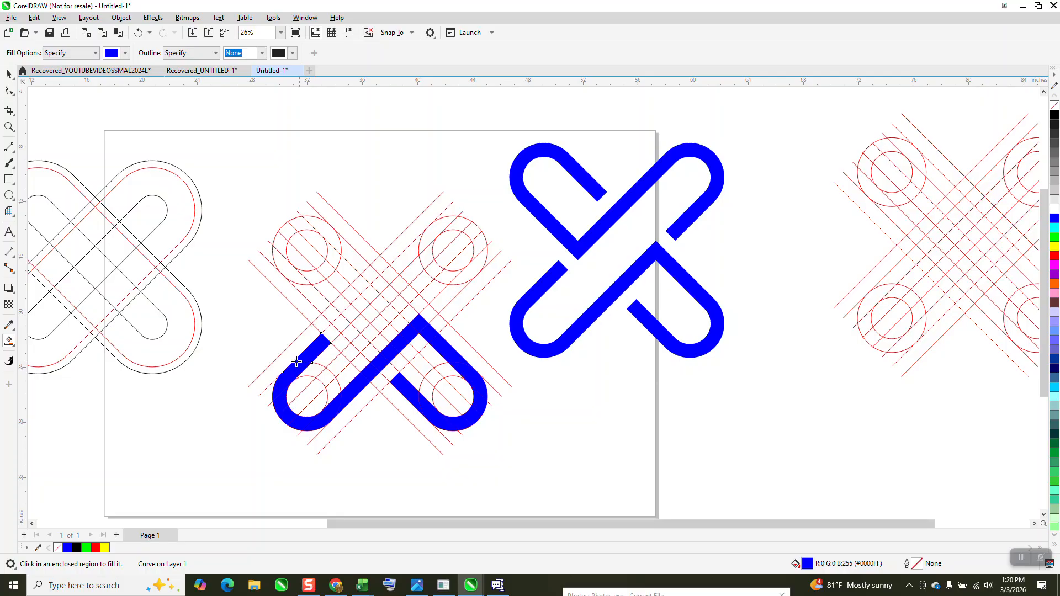
Try to weld the blue pieces of the lower half into a single shape
left_click(9, 90)
key("space")
left_click_drag(238, 316, 518, 455)
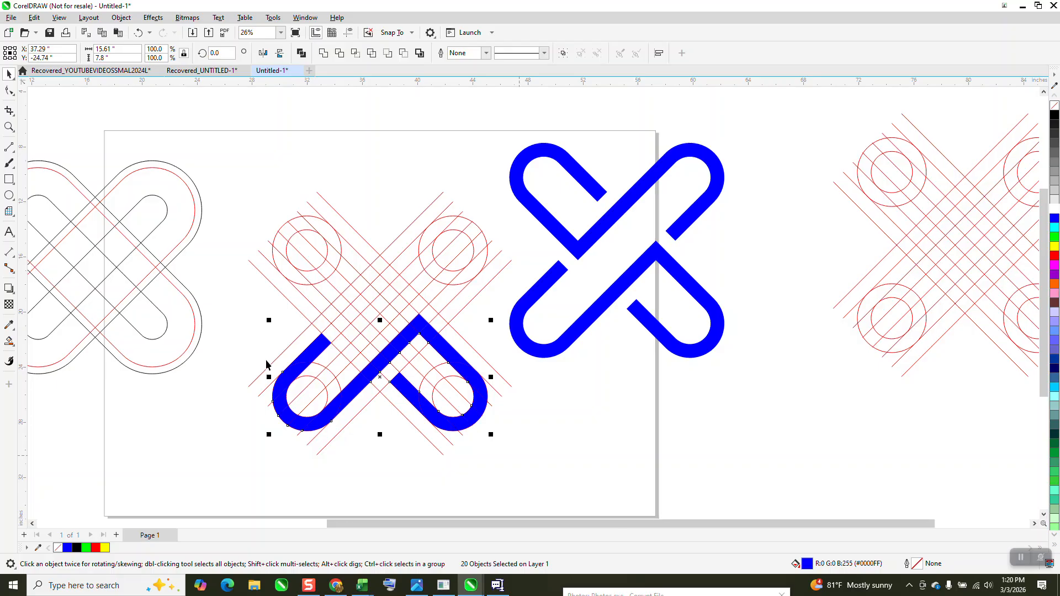
left_click_drag(254, 303, 519, 462)
left_click(324, 54)
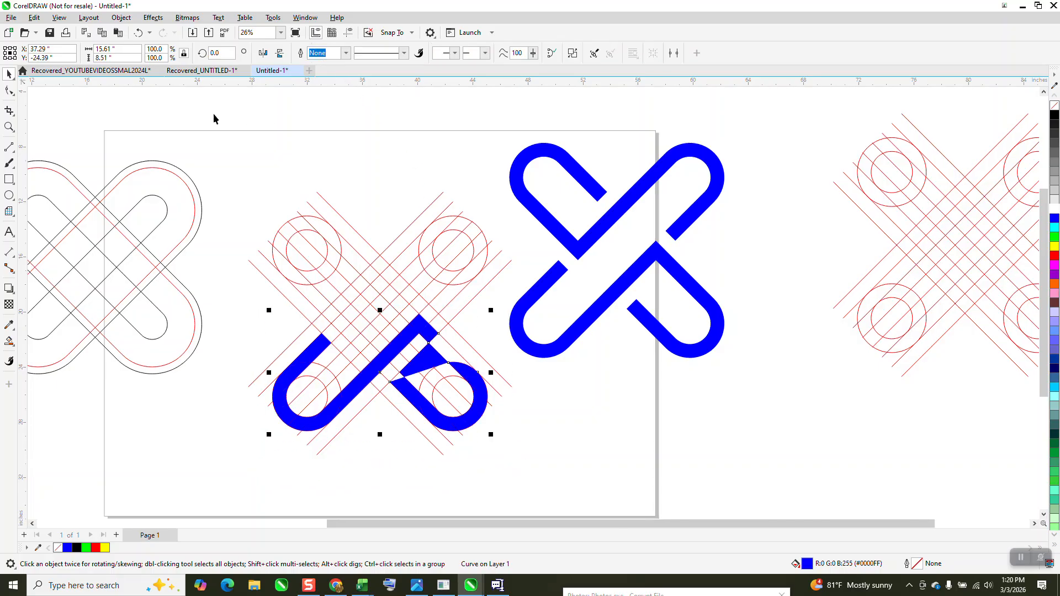
left_click(138, 33)
Group the blue pieces and make a copy rotated 180° on the upper half of the grid to complete the knot
left_click_drag(232, 293, 494, 450)
key("ctrl+g")
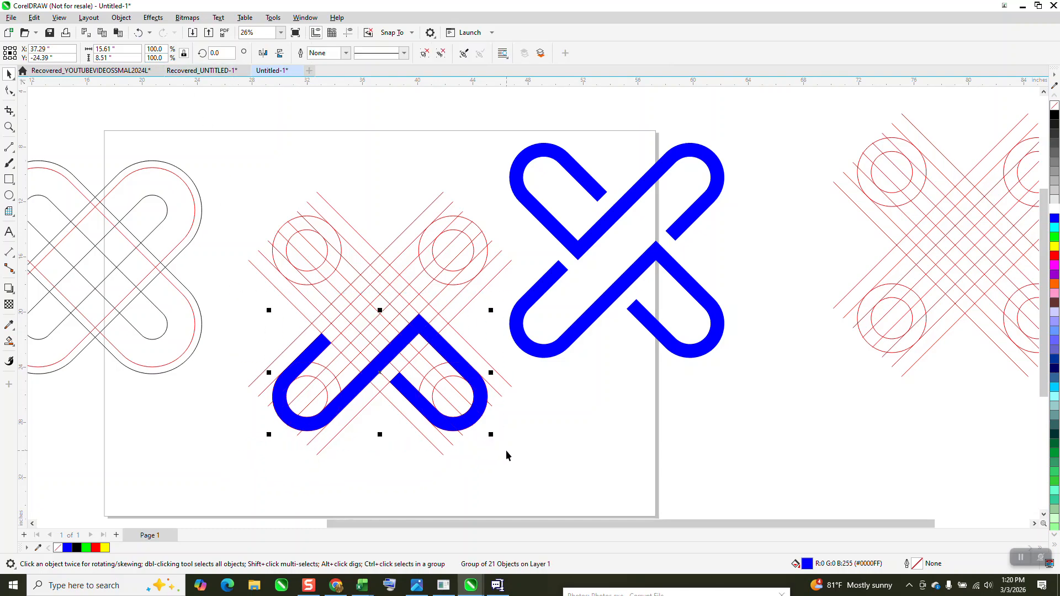
left_click(218, 53)
type("180")
key("Return")
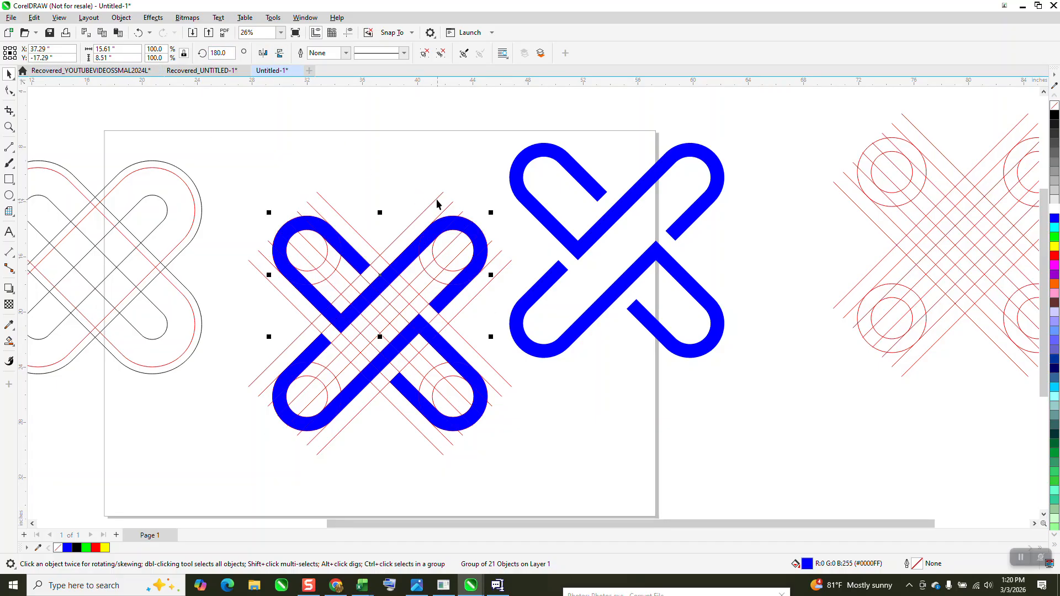
Delete both red guide groups of lines and circles from behind the new blue knot
key("Delete")
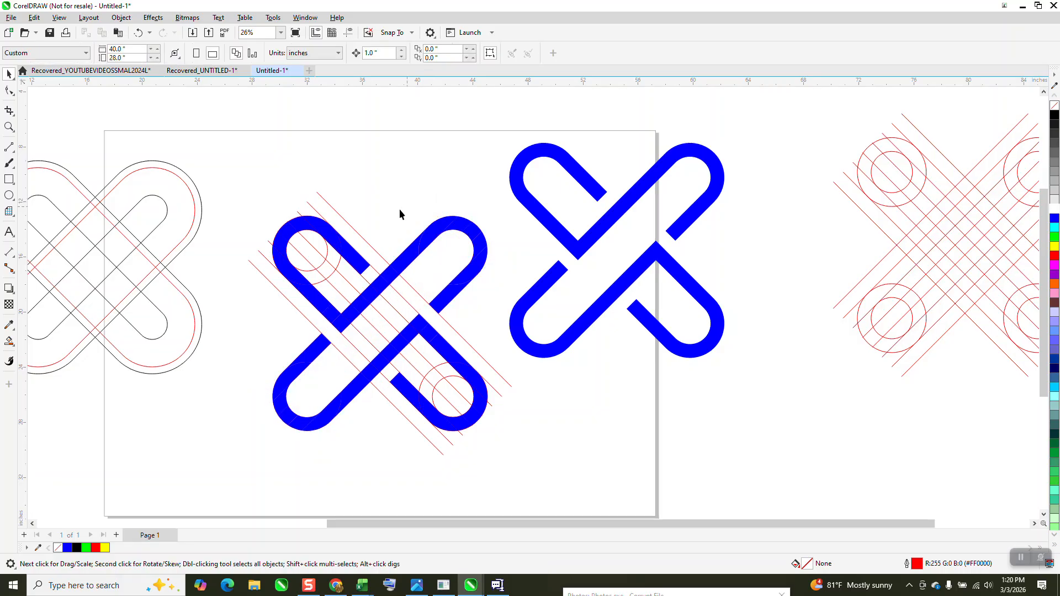
left_click(368, 247)
key("Delete")
scroll(436, 298, "down", 1)
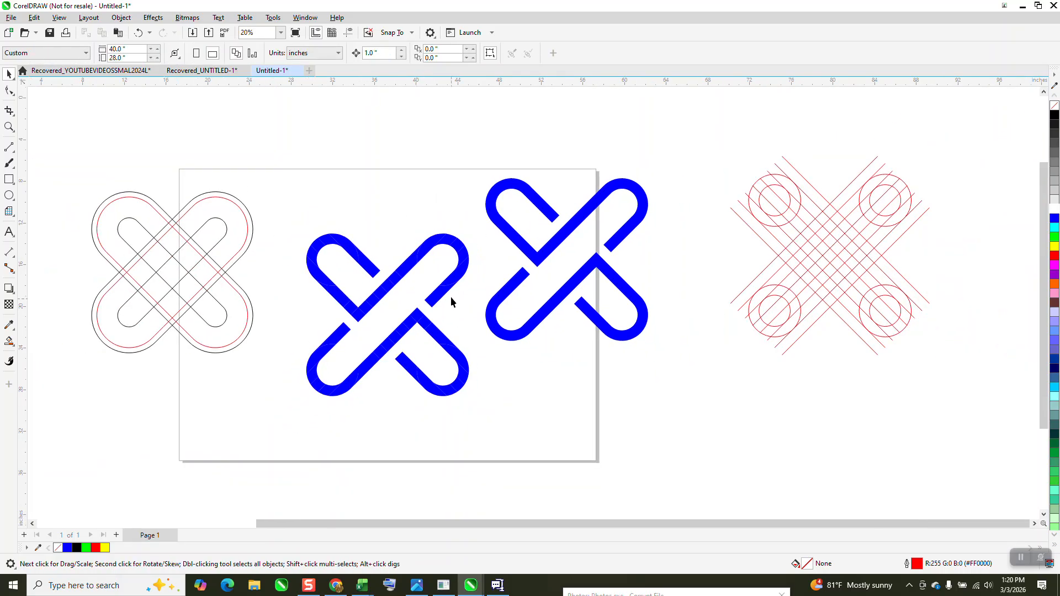
Move the new blue knot off the page's lower-right corner and delete the reference knot
left_click_drag(268, 202, 724, 389)
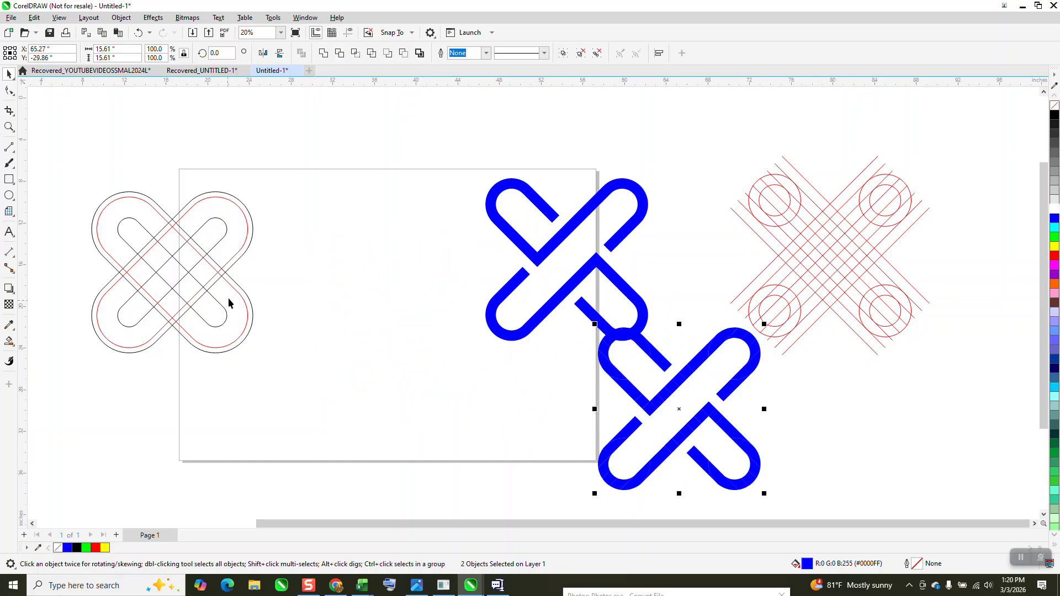
left_click_drag(454, 166, 649, 354)
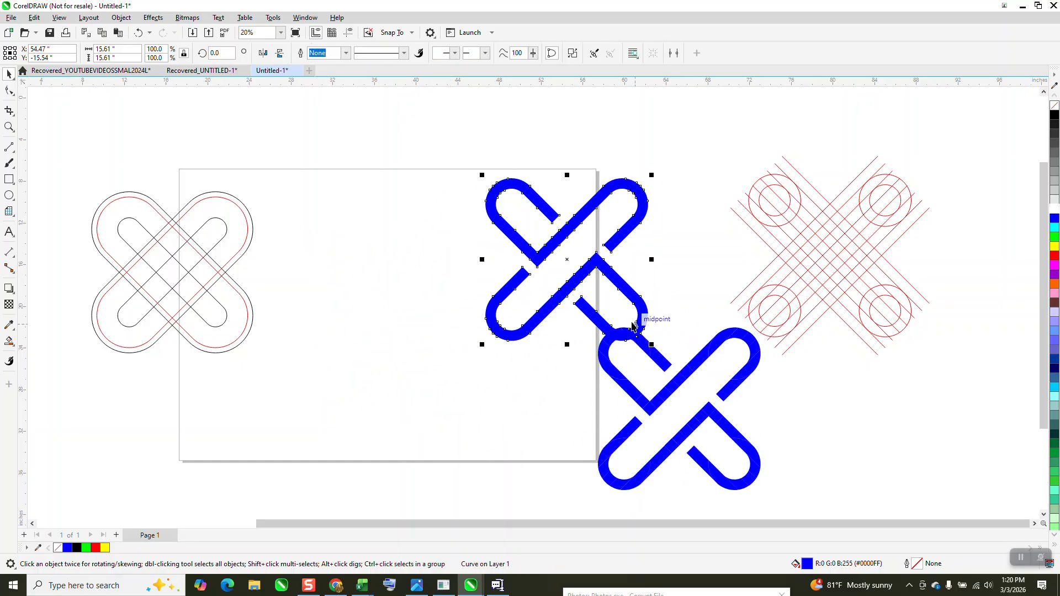
key("Delete")
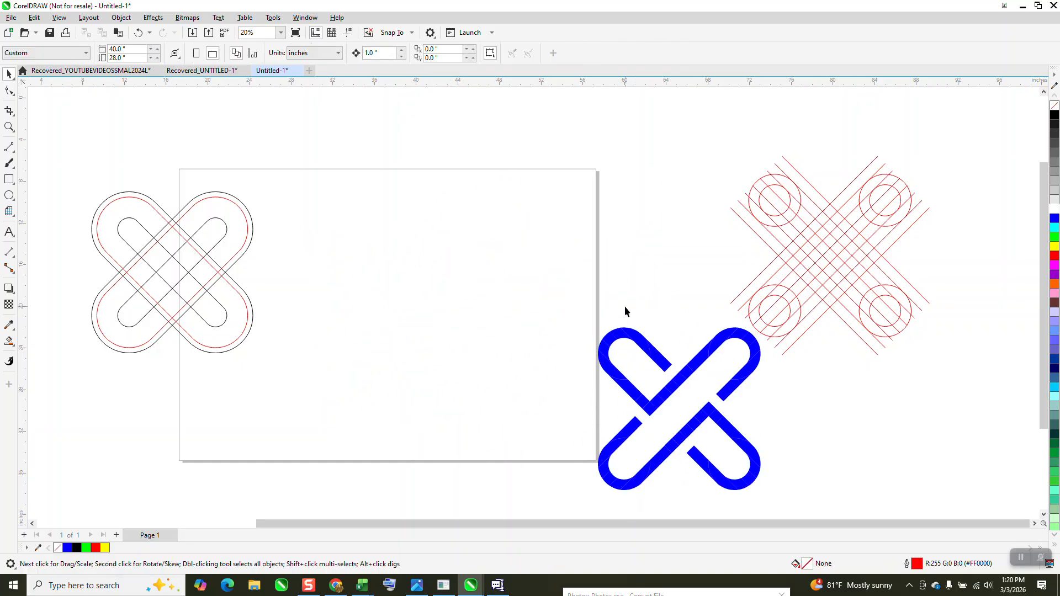
Draw a horizontal rectangle about 15.6 by 4.9 inches near the middle of the page
left_click(9, 179)
left_click_drag(312, 273, 474, 325)
left_click(9, 91)
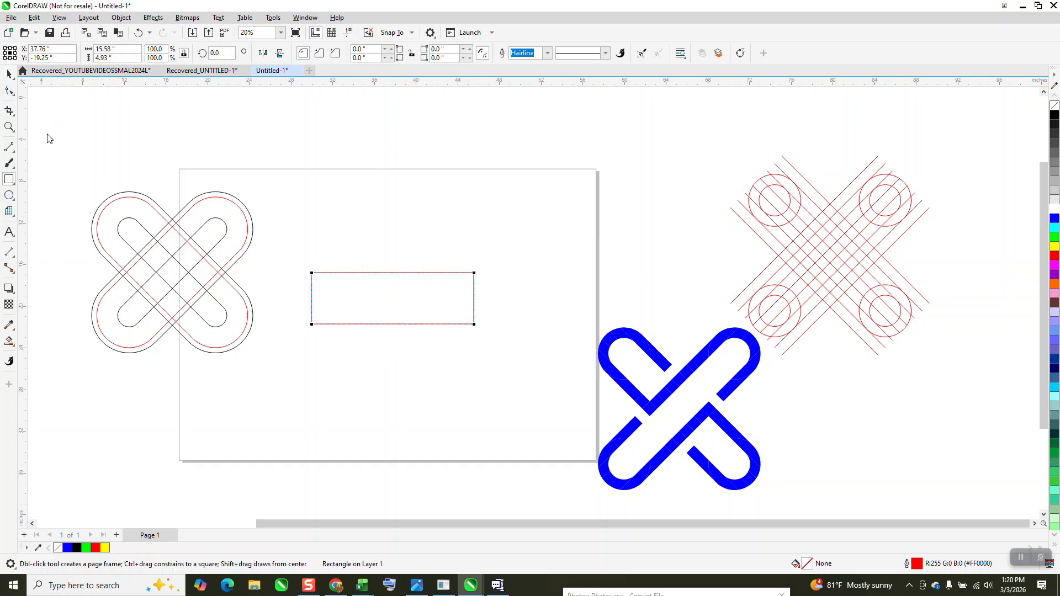
Fully round the rectangle's corners and give it a one-step inside contour with a 1.5-inch offset
left_click_drag(313, 274, 446, 290)
left_click(9, 76)
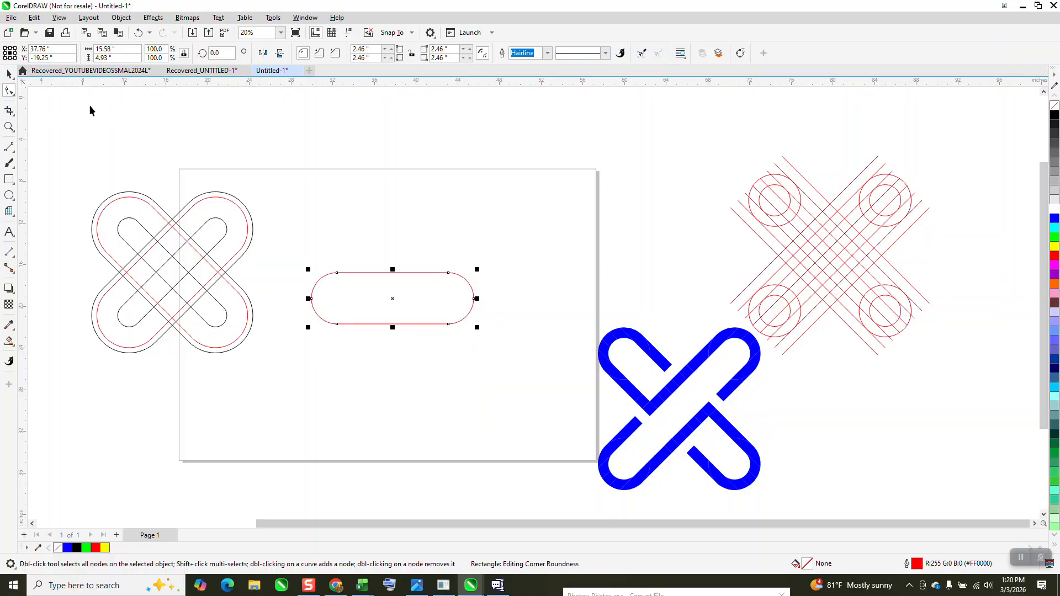
left_click(164, 22)
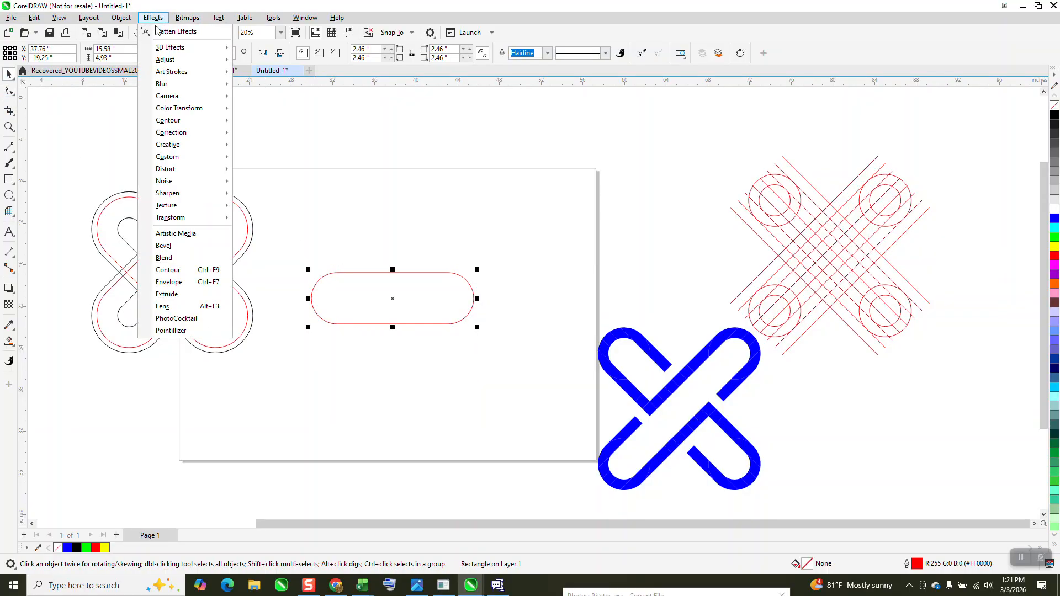
left_click(701, 221)
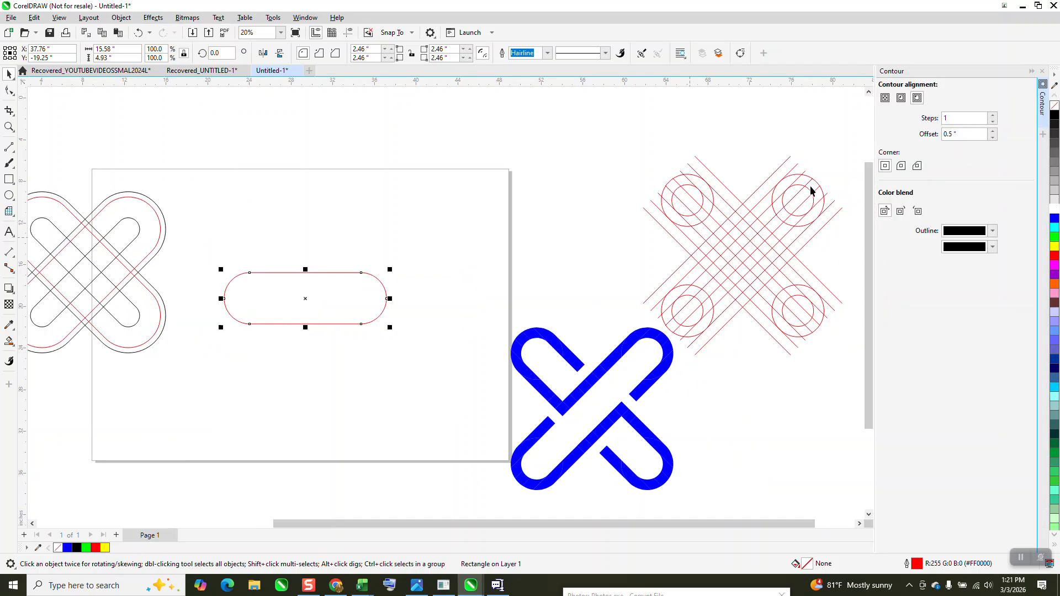
left_click(899, 102)
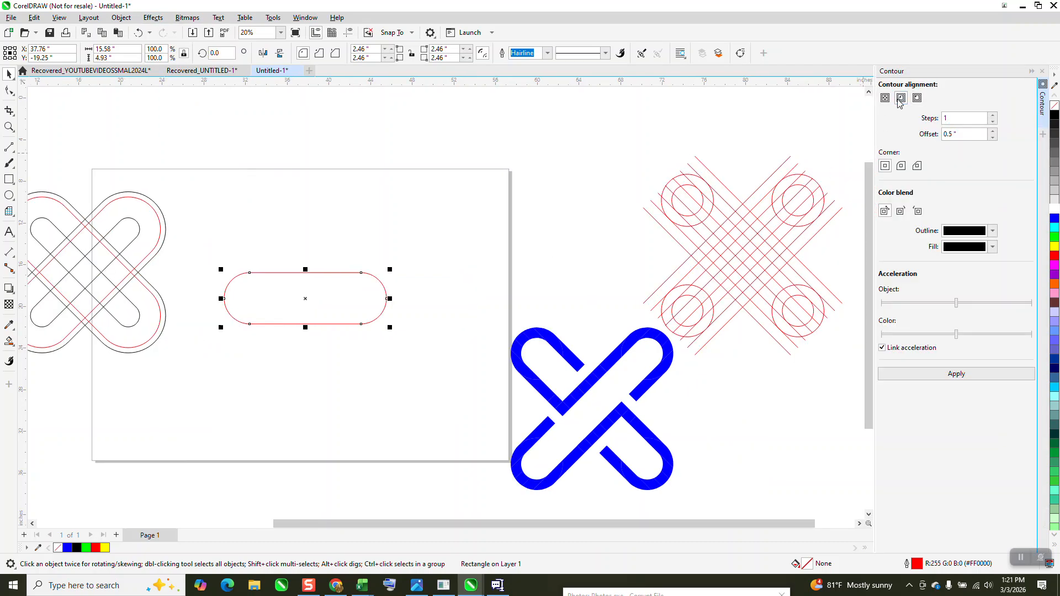
double_click(949, 135)
type("1.")
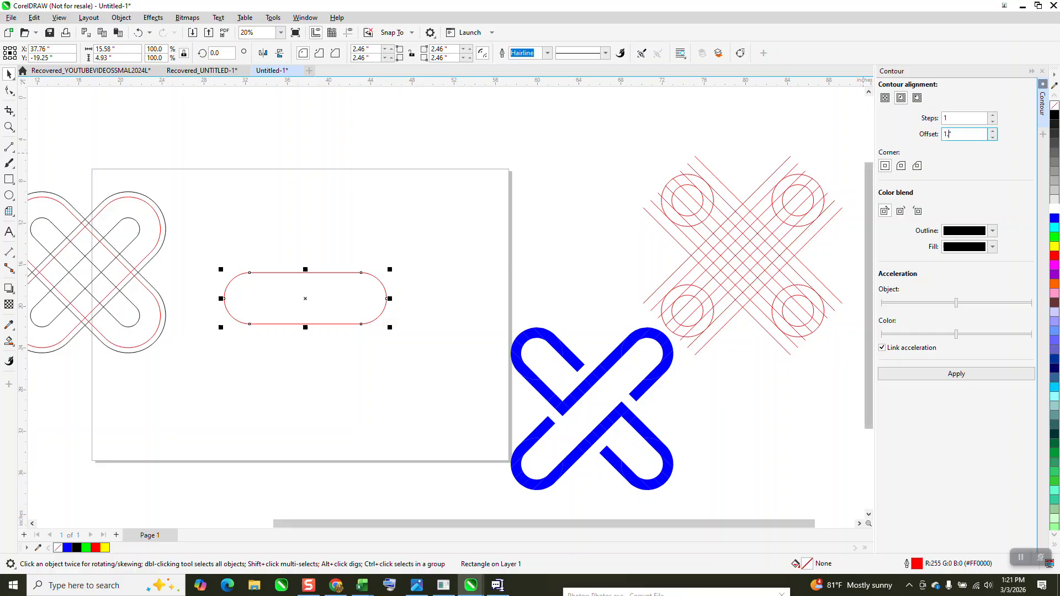
type("5")
key("Return")
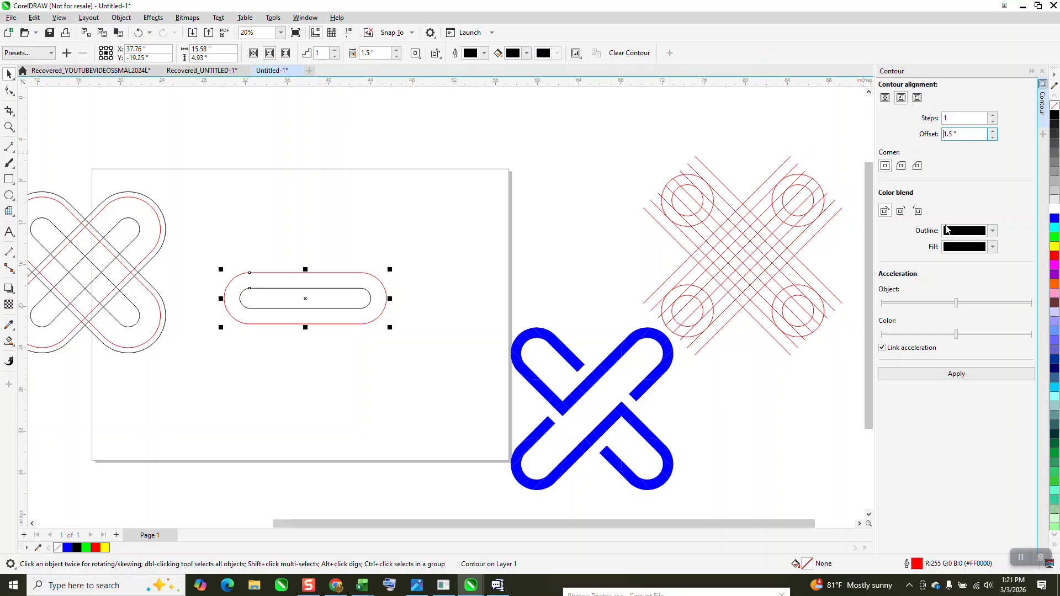
Break the inside contour apart from the red rounded rectangle
left_click(121, 17)
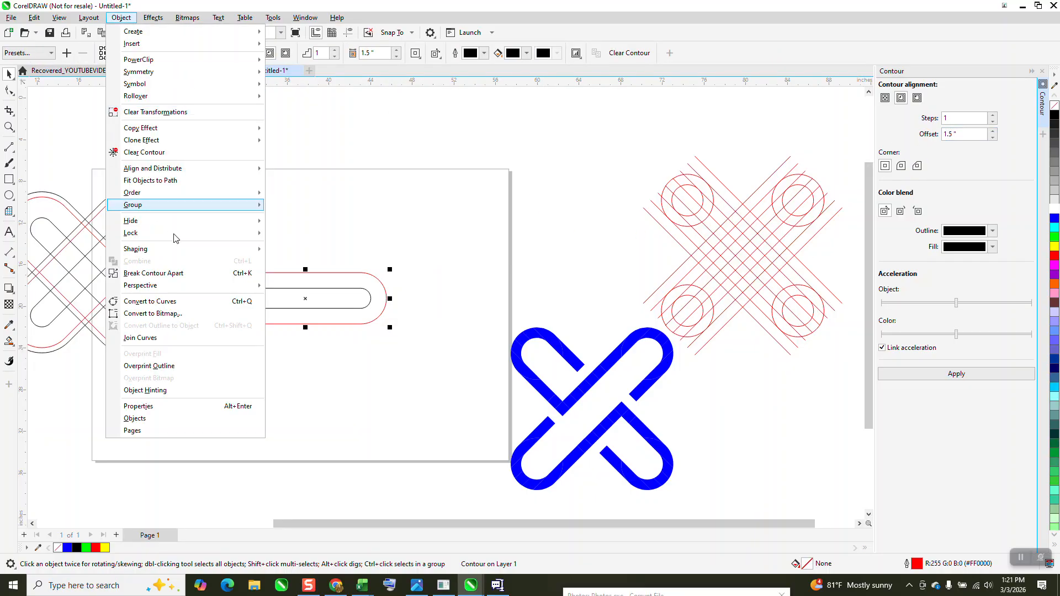
left_click(242, 274)
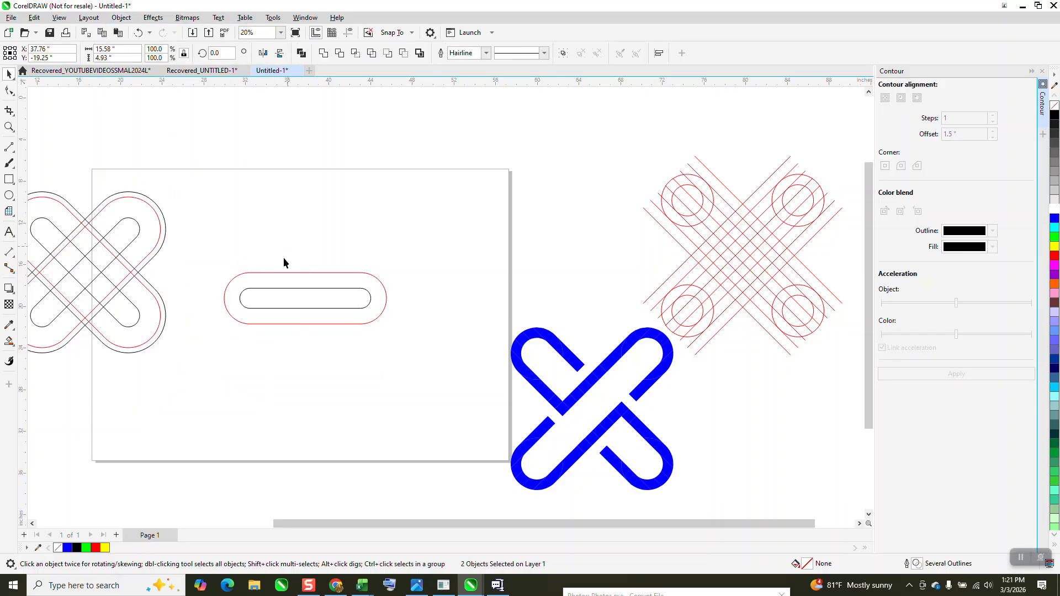
left_click(284, 280)
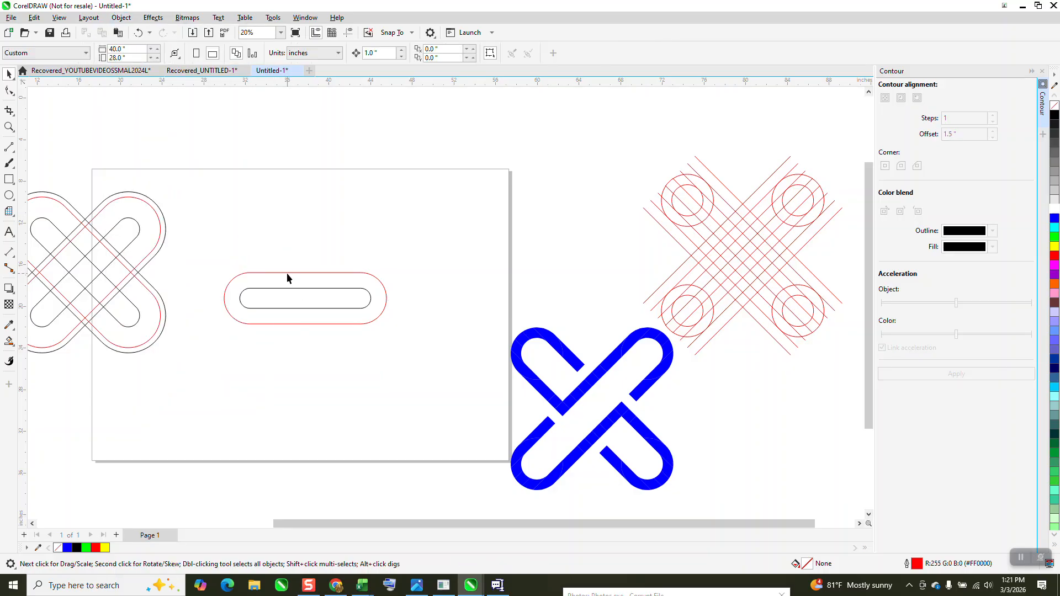
Try a one-step outside contour with a 0.5-inch offset on the red rounded rectangle, and undo it
left_click(287, 272)
left_click(918, 98)
left_click(947, 134)
type(".5")
key("Return")
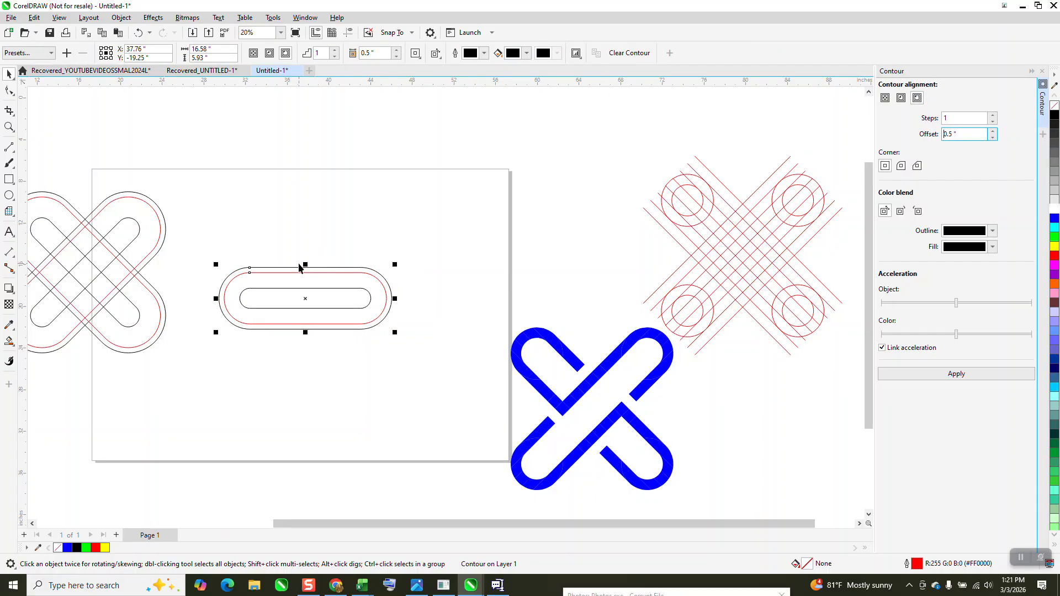
left_click(138, 33)
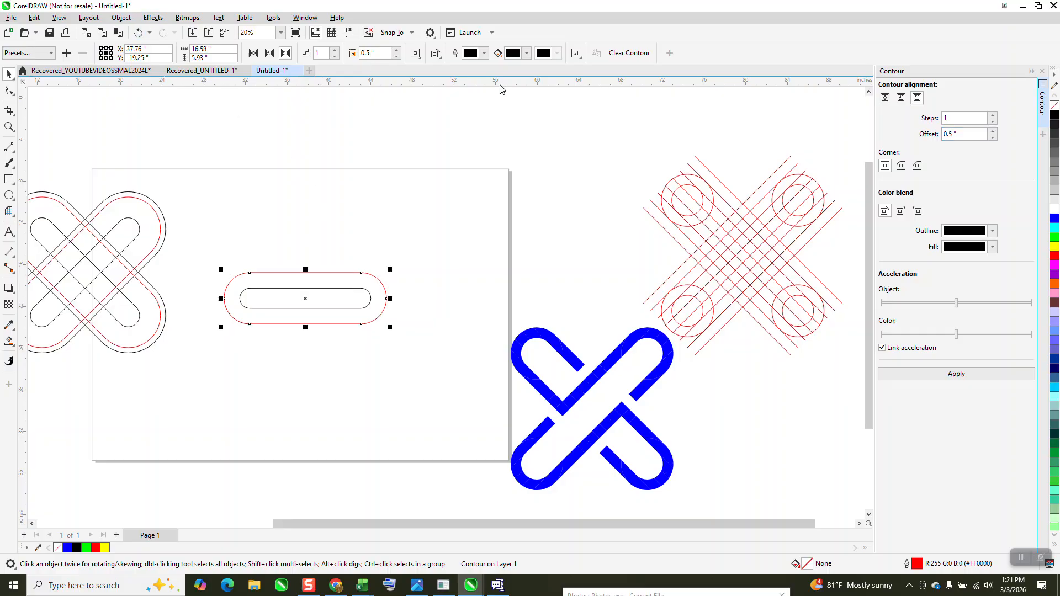
Add a one-step outside contour with a 1-inch offset to the red rounded rectangle
left_click(955, 134)
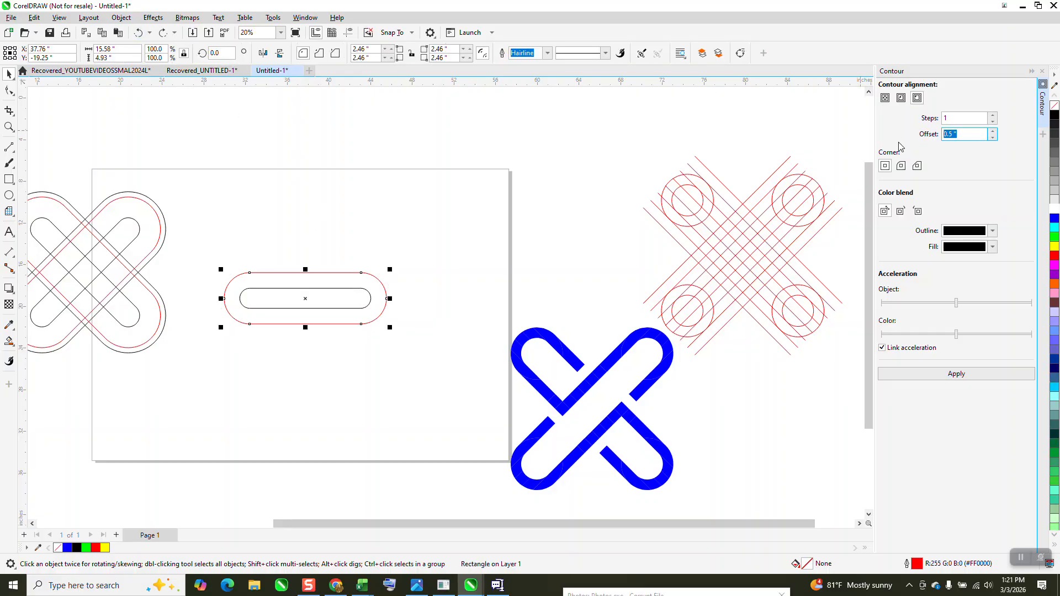
type("1")
key("Return")
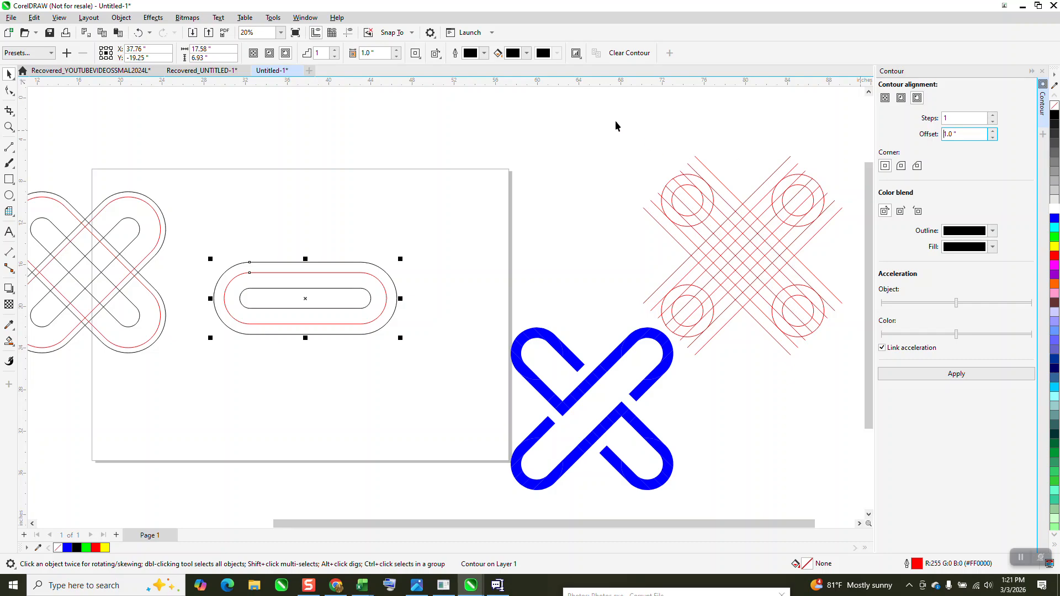
Break the outside contour apart and group the three nested rounded outlines
left_click(9, 90)
left_click_drag(190, 192, 420, 373)
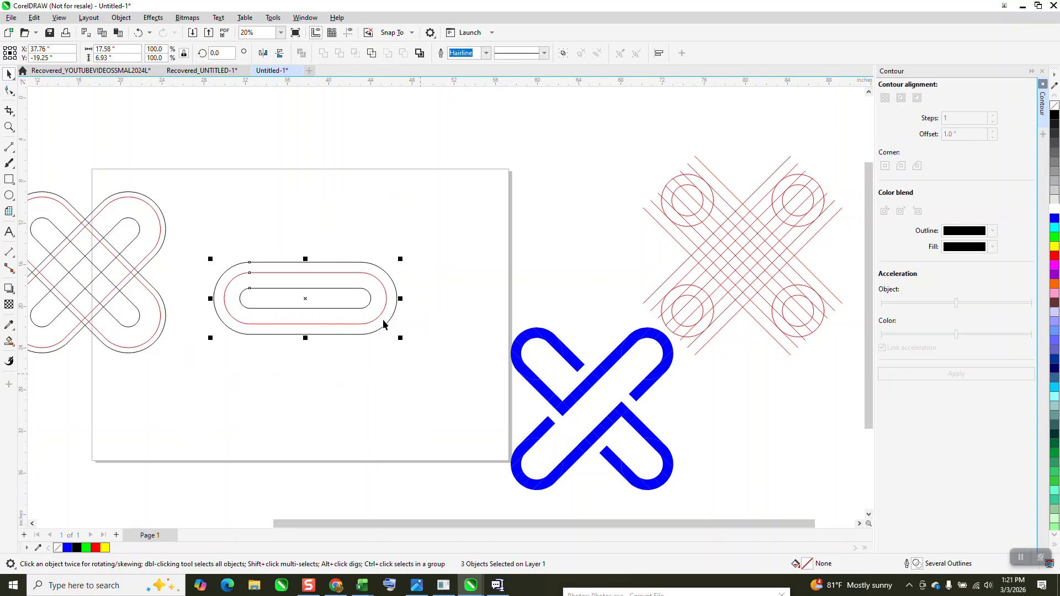
left_click(121, 17)
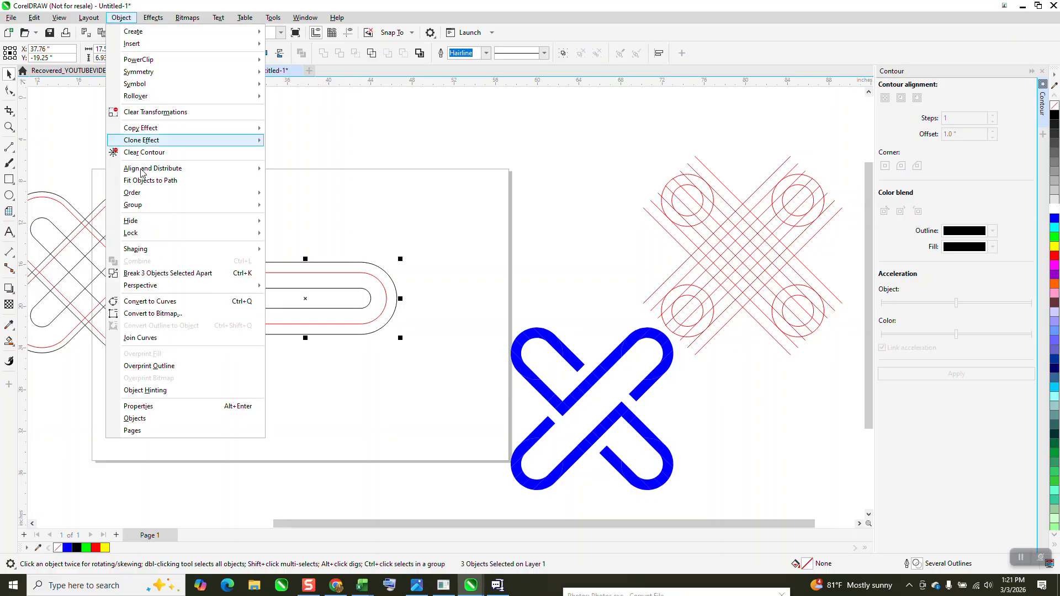
left_click(168, 273)
left_click_drag(201, 232, 435, 367)
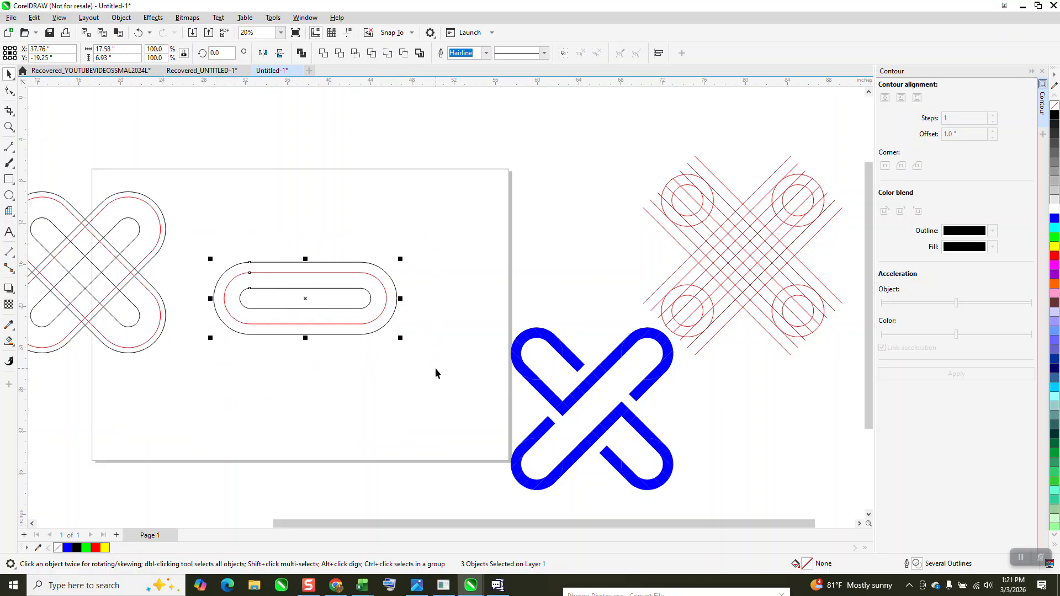
key("ctrl+g")
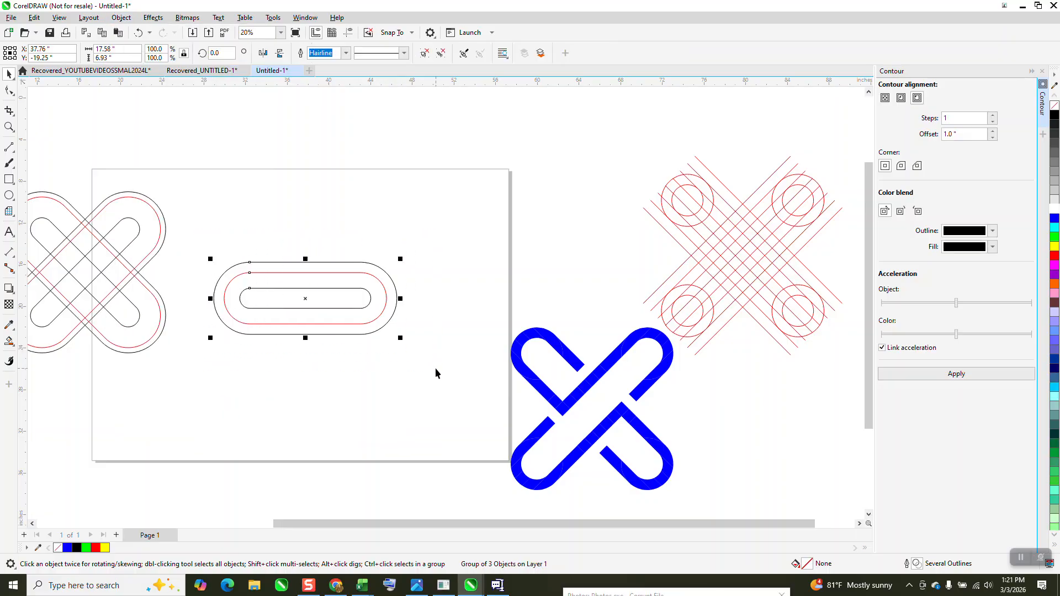
Rotate the group of rounded outlines to 45° and add a copy at 135° crossing it in an X
left_click(218, 53)
type("45")
key("Return")
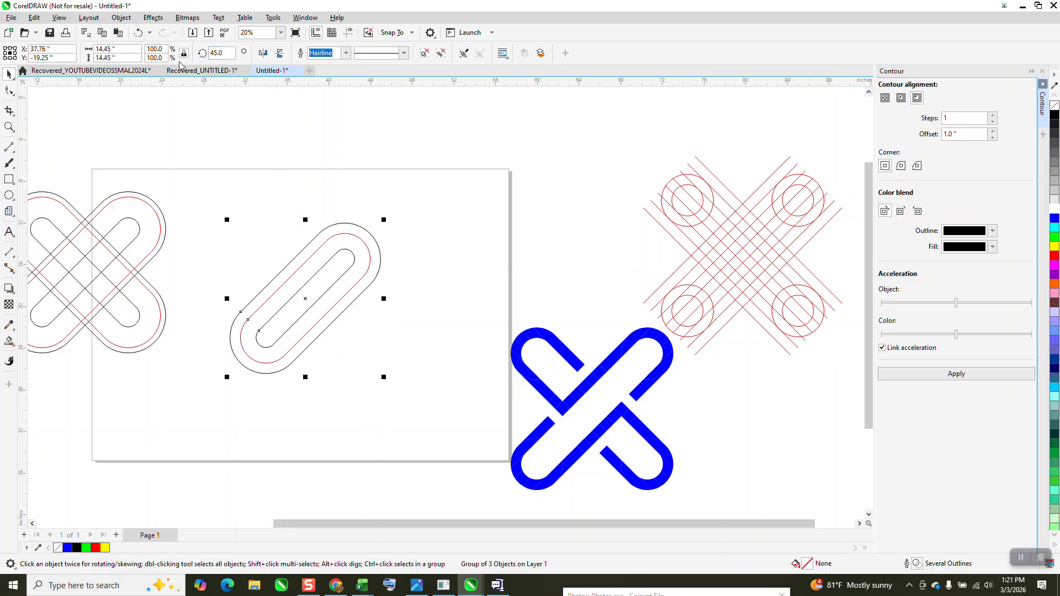
key("Return")
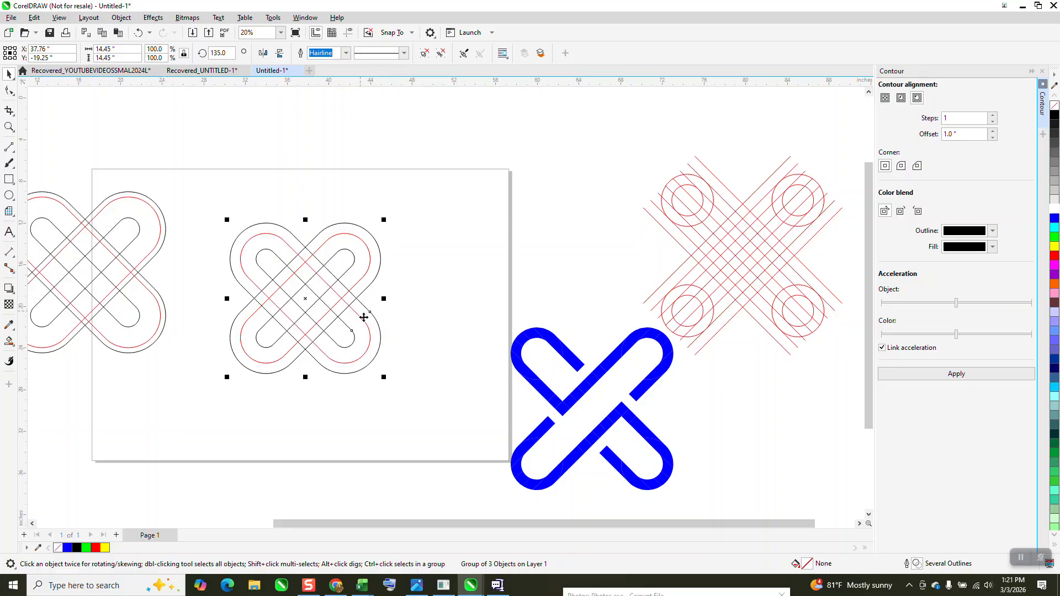
Place a copy of the thick blue knot just beside the new X-shaped guide on the page as a reference
left_click(9, 126)
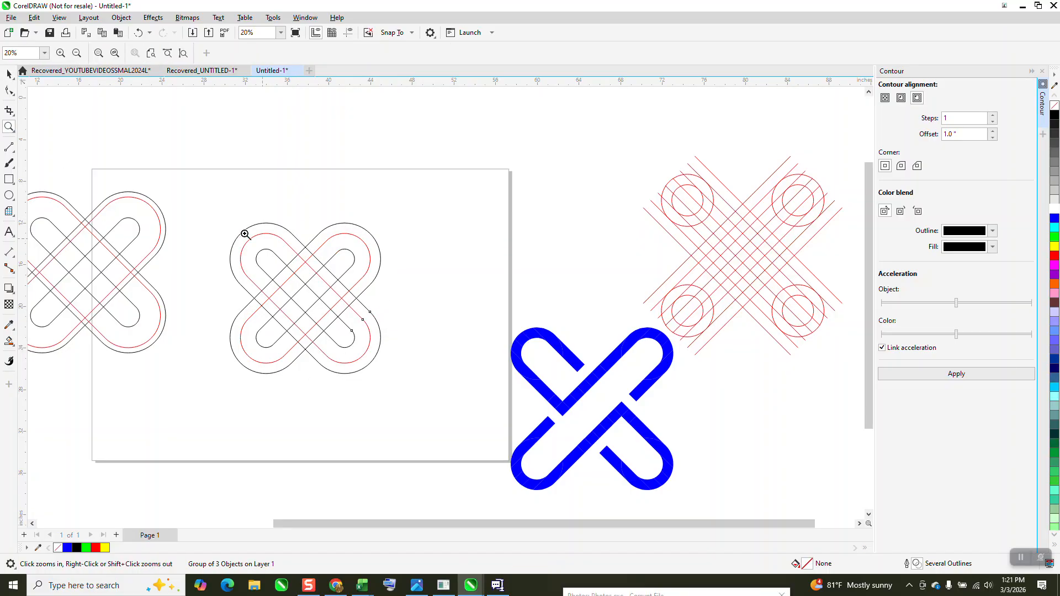
left_click(9, 74)
scroll(343, 232, "down", 2)
scroll(342, 233, "down", 1)
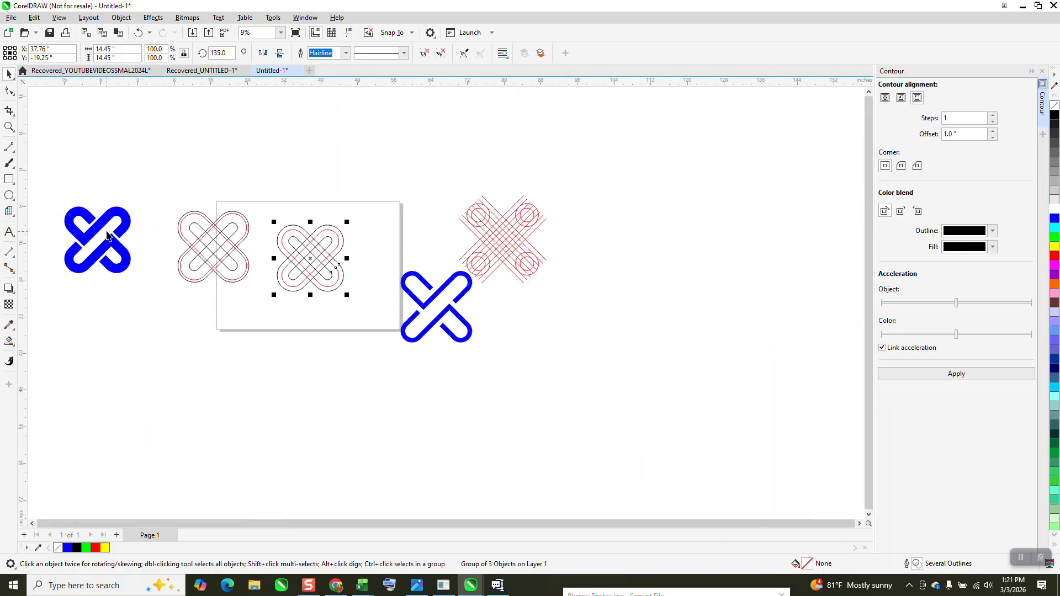
left_click(123, 220)
left_click_drag(49, 197, 145, 300)
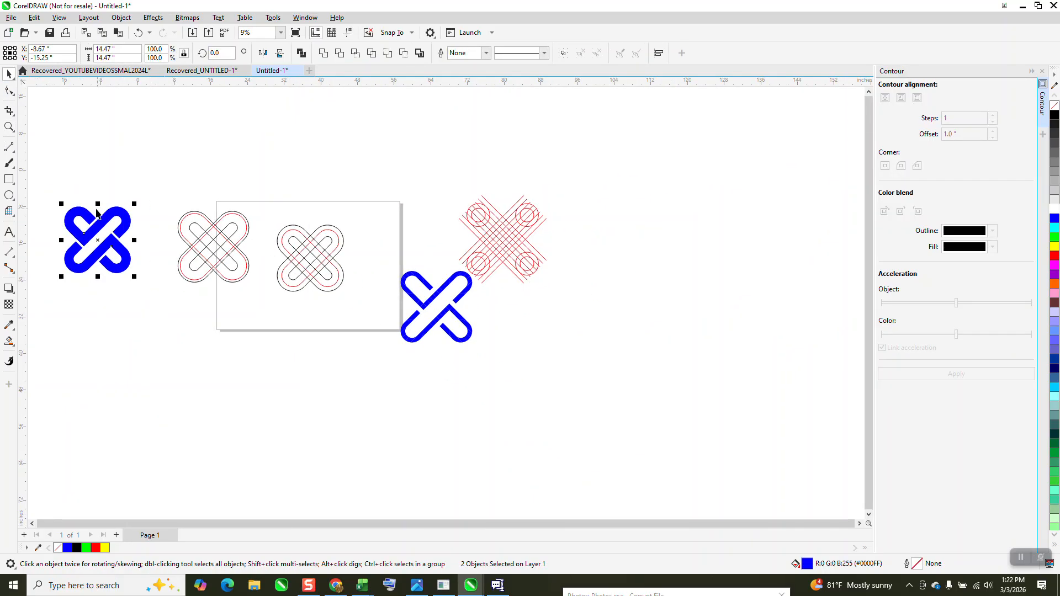
left_click_drag(102, 248, 377, 244)
left_click(10, 131)
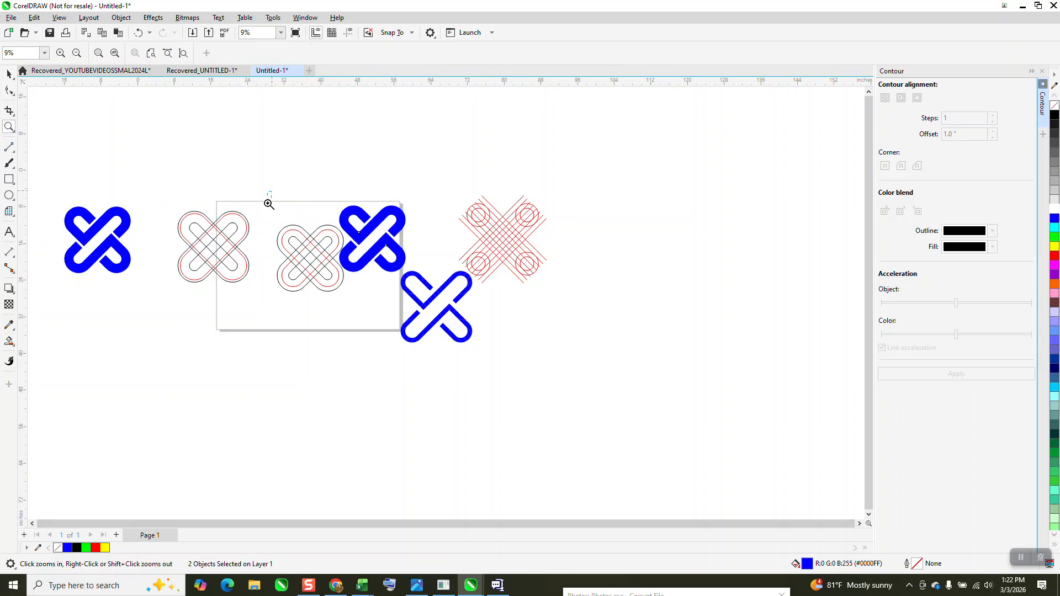
left_click_drag(272, 194, 494, 357)
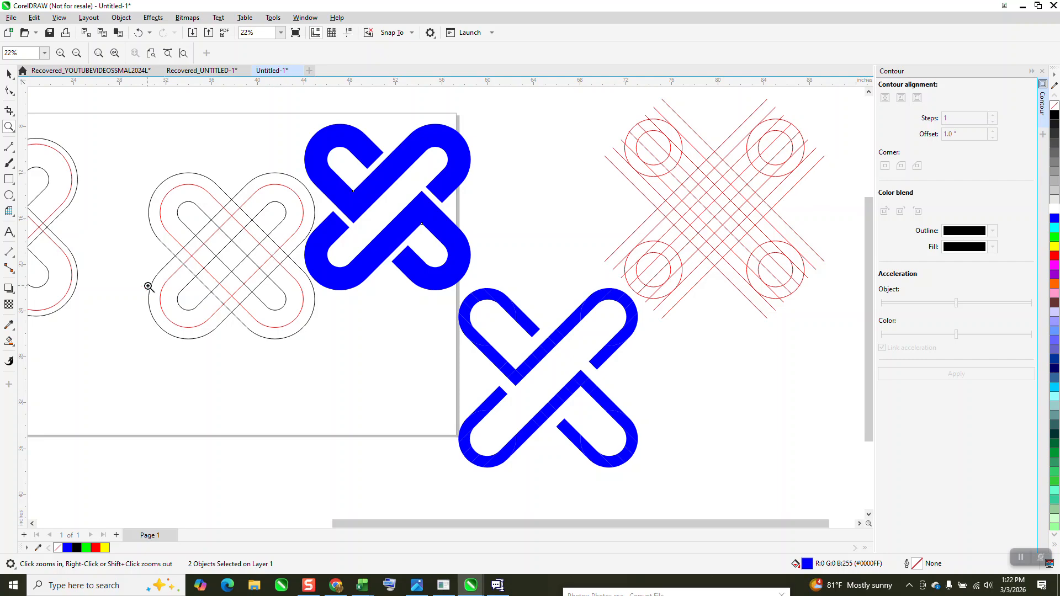
Group the two crossed sets of rounded outlines into one X-shaped guide
left_click(9, 74)
left_click_drag(110, 123, 333, 349)
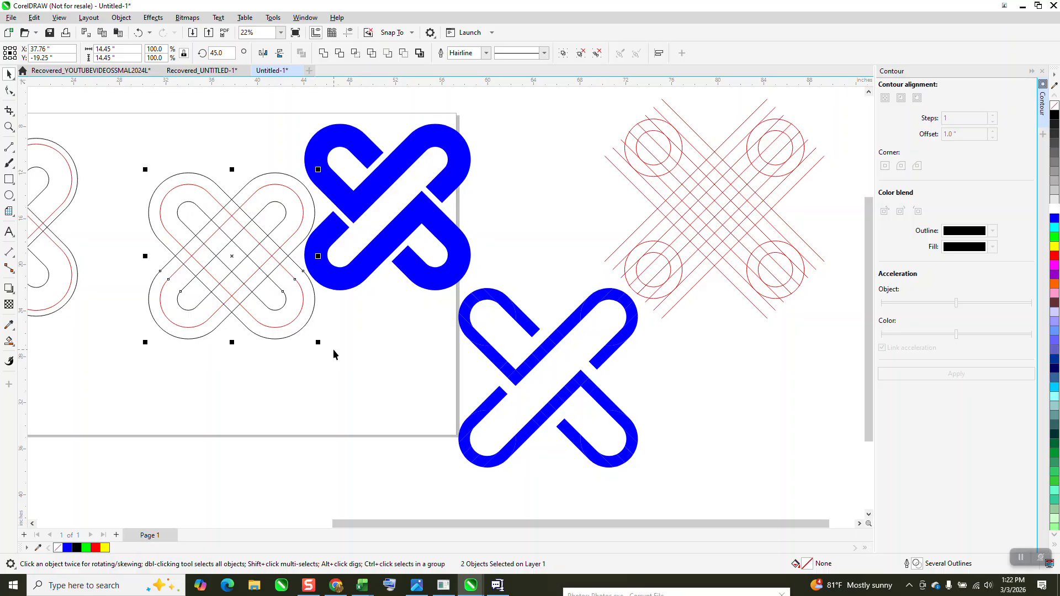
key("ctrl+g")
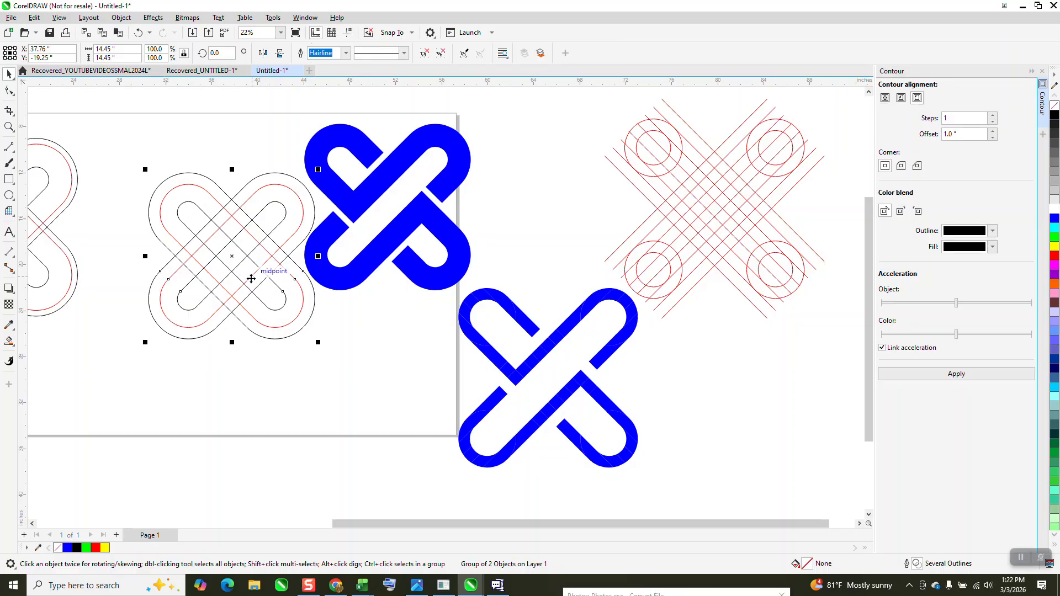
Try Smart Fill in blue on the outer band of the guide's lower-left loop, and undo it
left_click(15, 340)
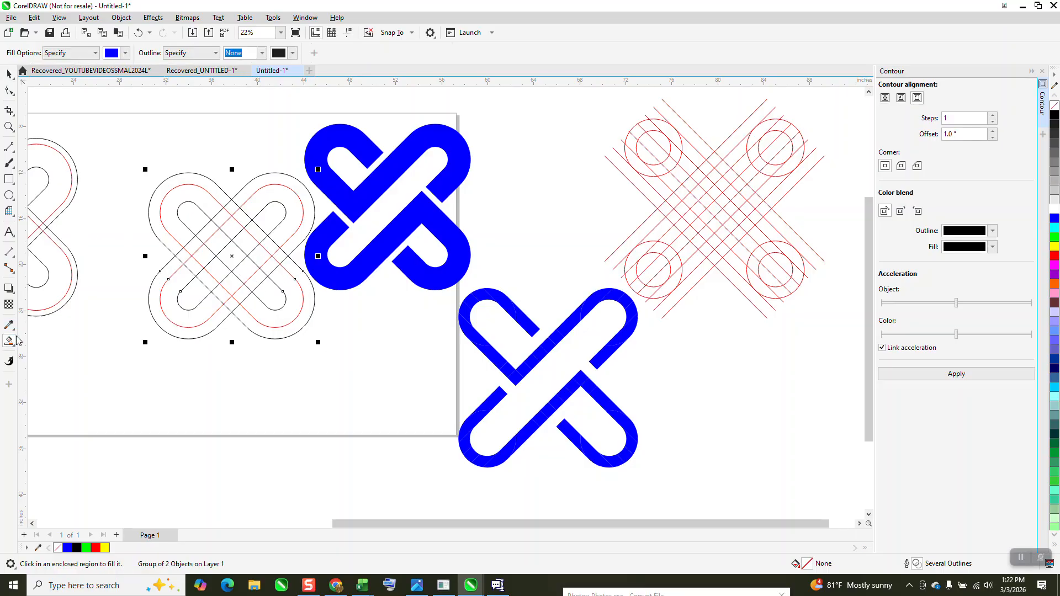
left_click(176, 261)
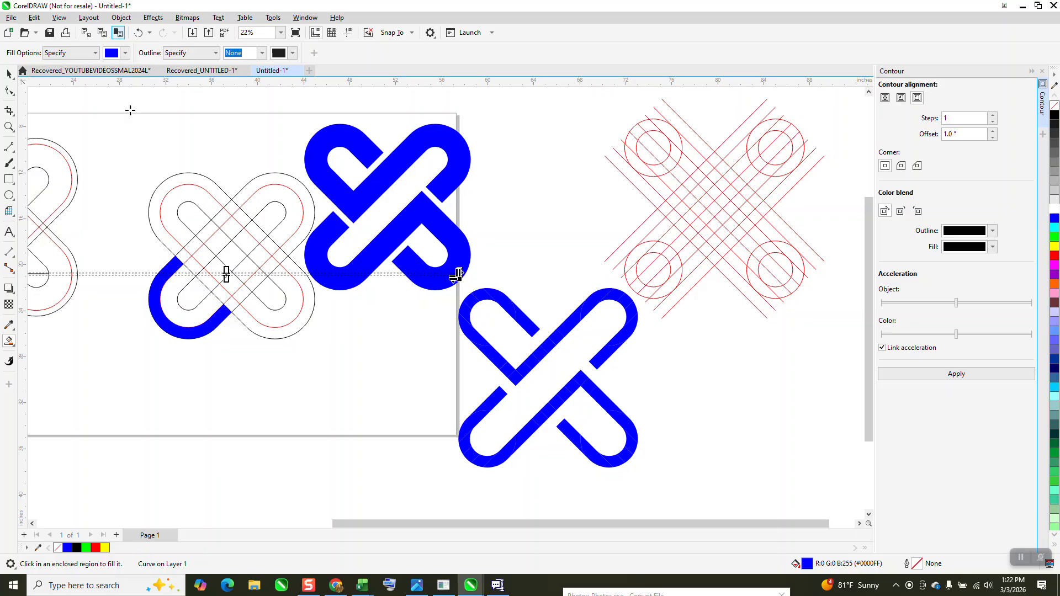
left_click(138, 34)
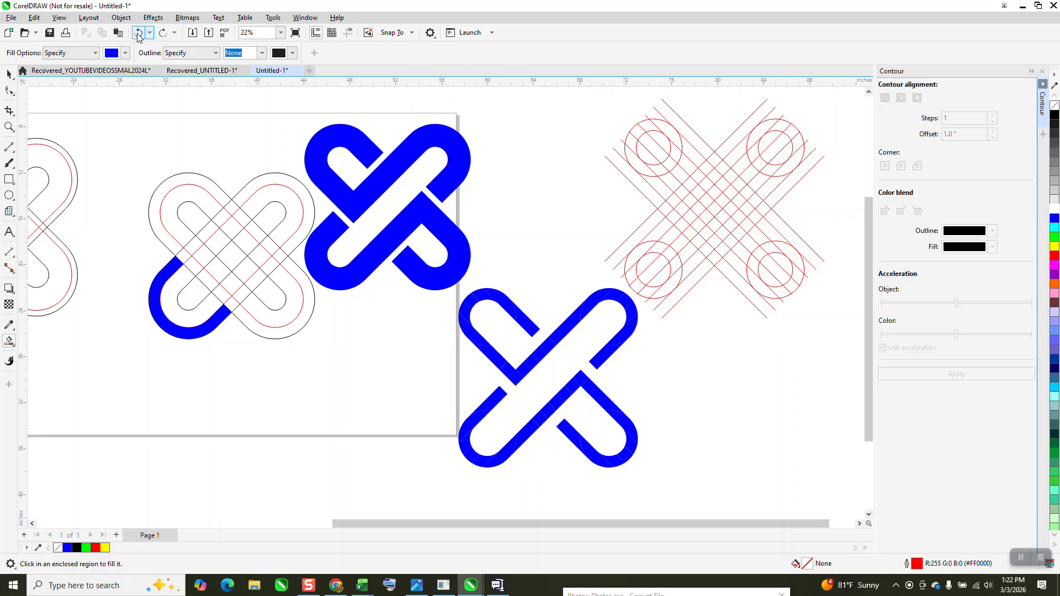
left_click(138, 34)
Smart Fill the guide's lower half in blue between the red and inner outlines, joining both lower loops in a peak and leaving crossing gaps
left_click(205, 304)
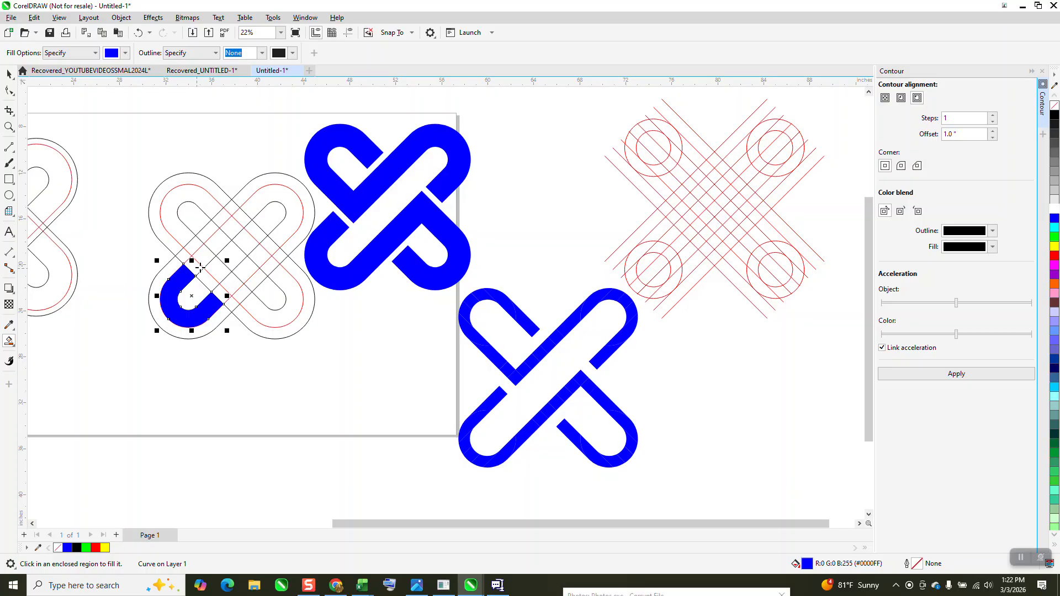
left_click(225, 293)
left_click(232, 282)
left_click(245, 269)
left_click(260, 259)
left_click(269, 267)
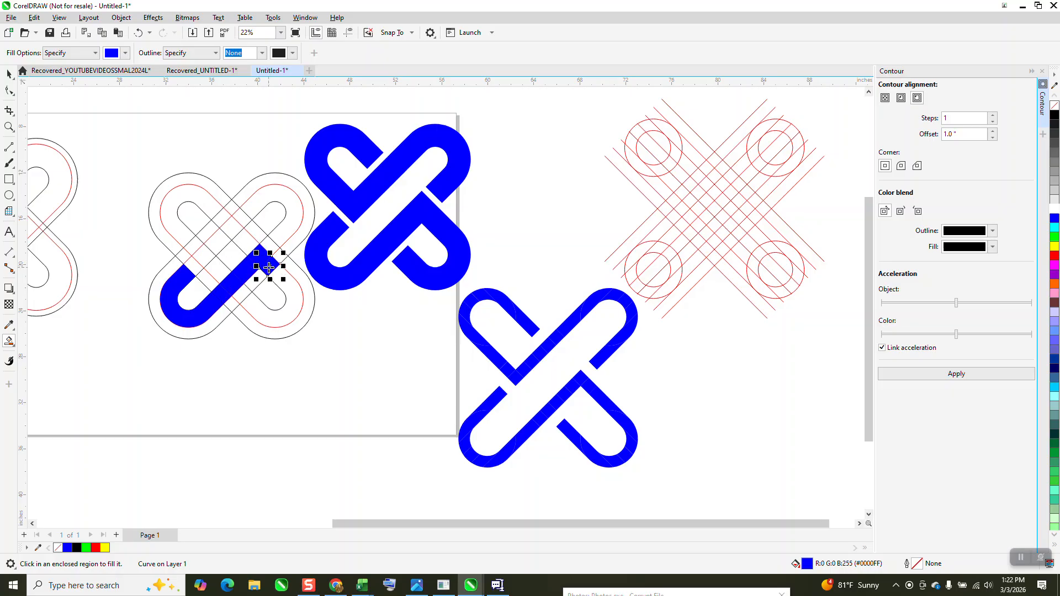
left_click(283, 282)
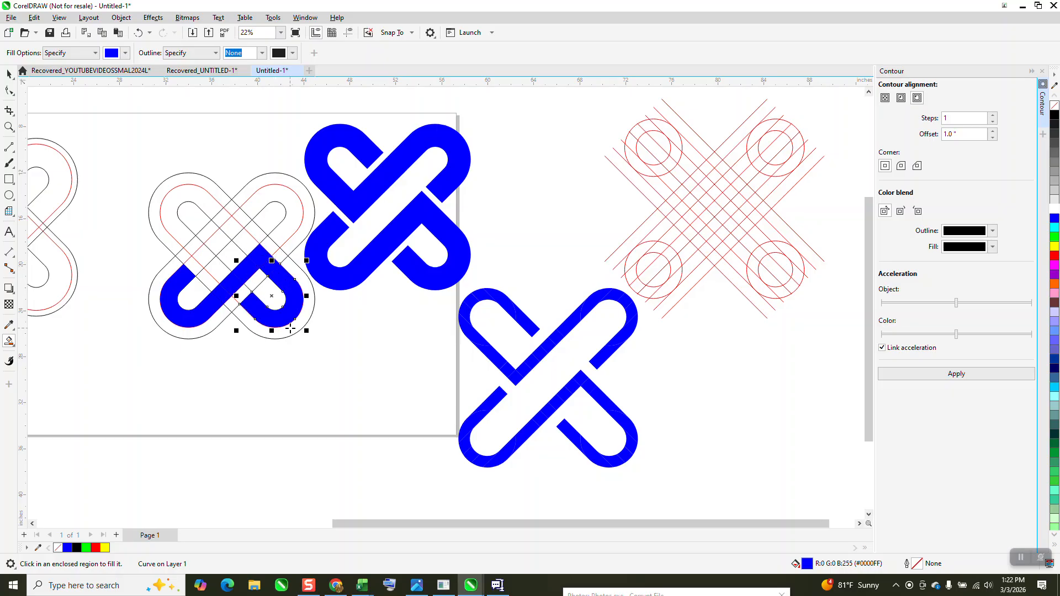
Weld the blue pieces filled on the guide's lower half into one shape
left_click(9, 73)
left_click_drag(111, 179, 329, 335)
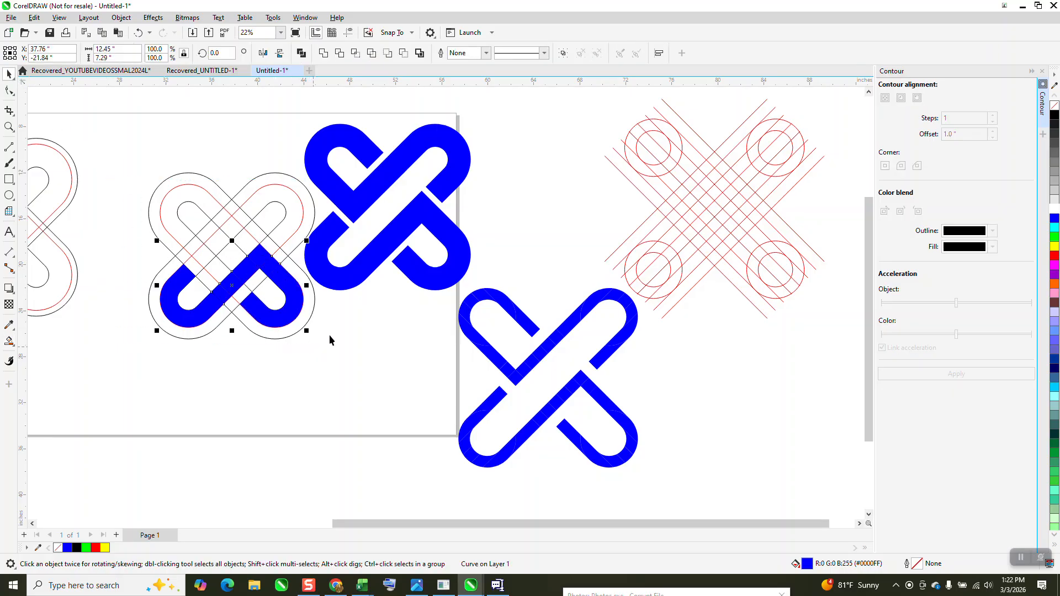
left_click(323, 53)
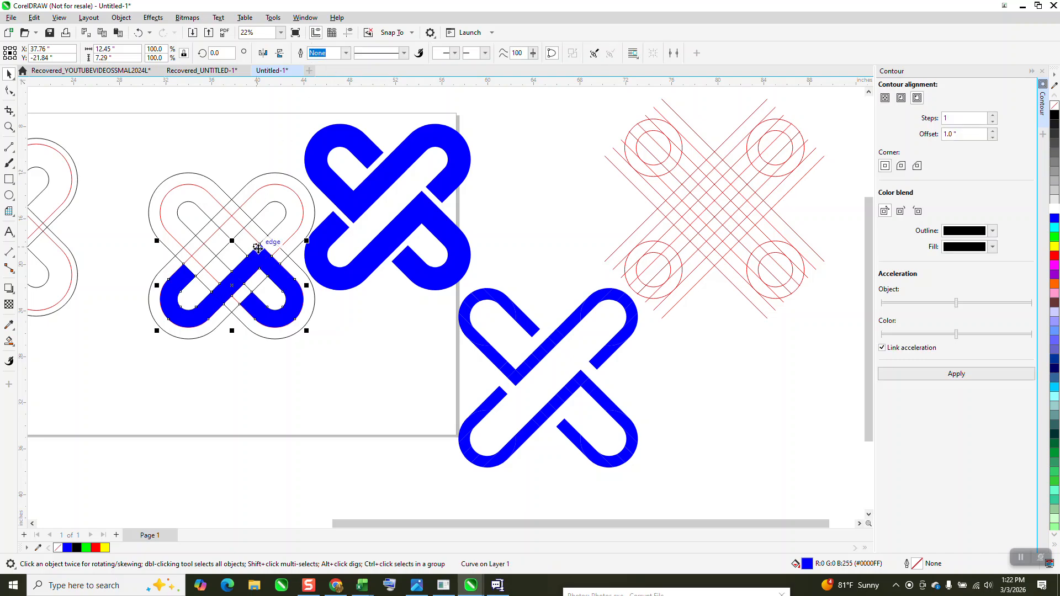
scroll(324, 229, "down", 1)
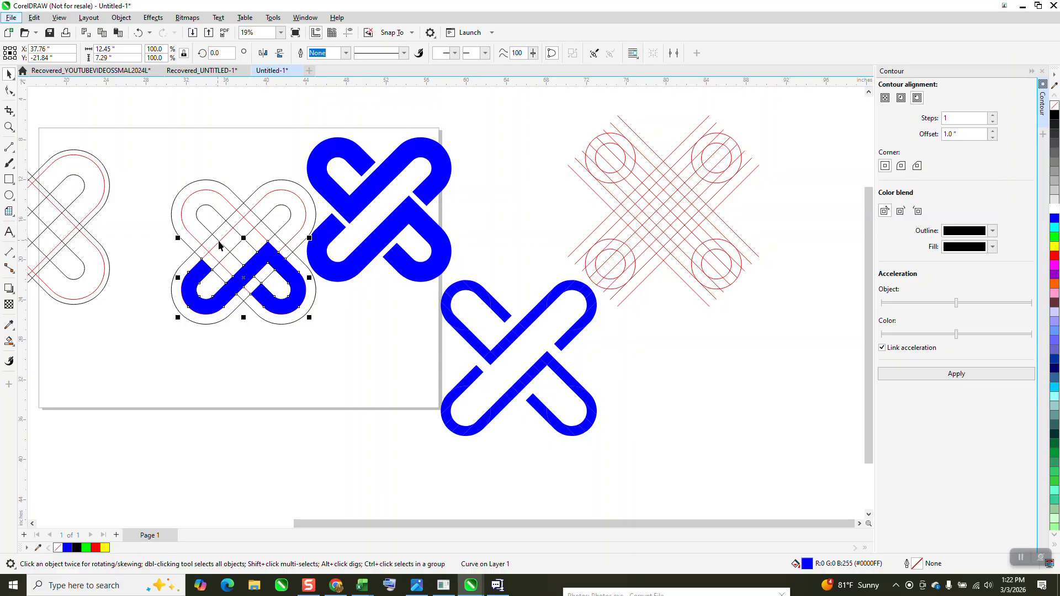
Move the welded blue lower half's rotation centre to the guide's centre and make a copy rotated 180 degrees to fill the upper half
left_click(266, 255)
left_click_drag(245, 275, 243, 257)
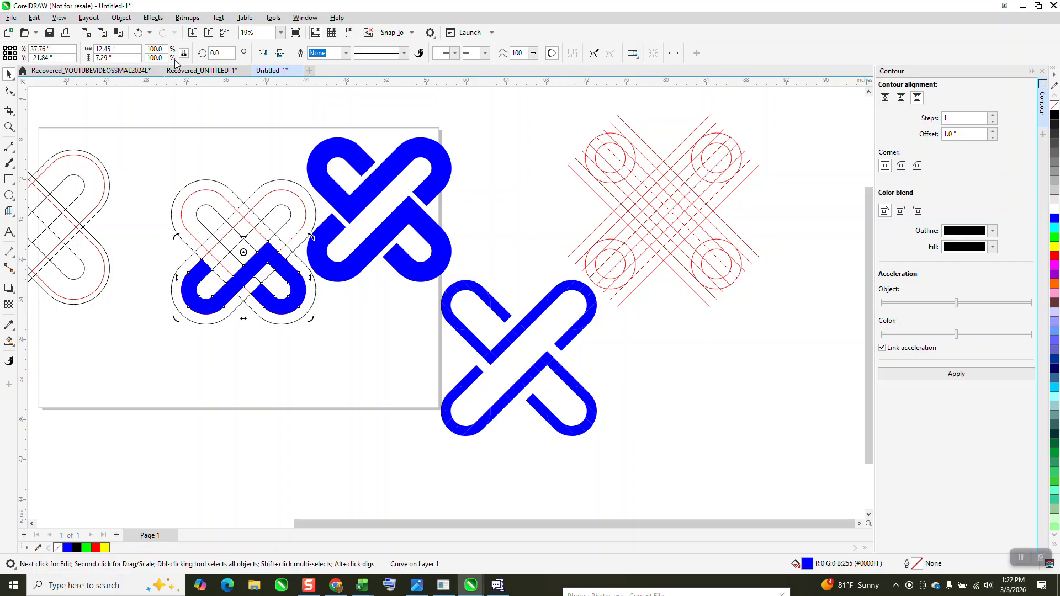
left_click(219, 53)
type("18")
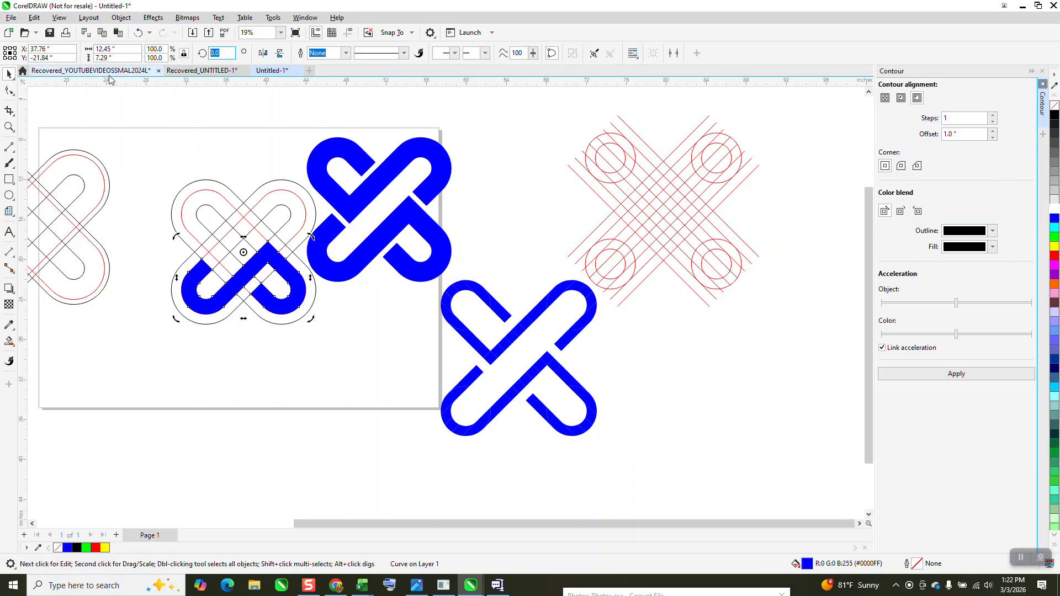
type("0")
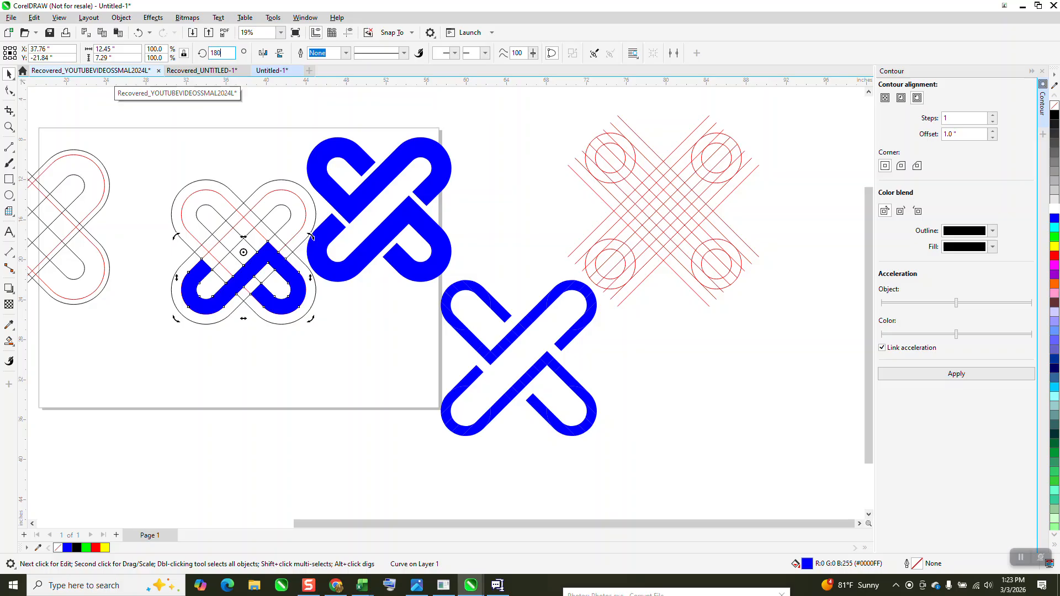
key("Return")
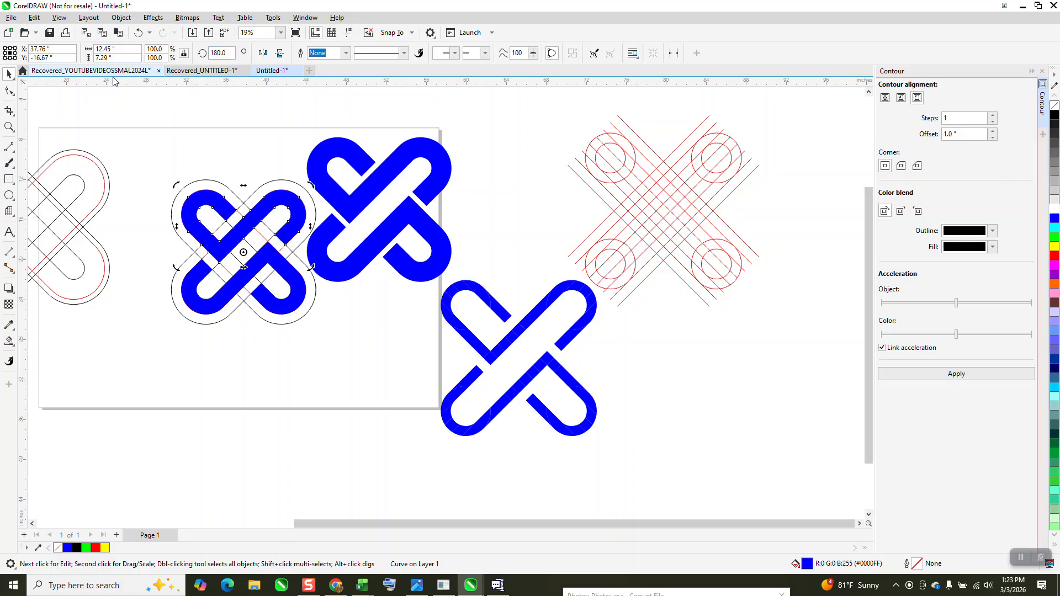
Delete the X-shaped outline guide around the completed blue knot
left_click(281, 182)
key("Delete")
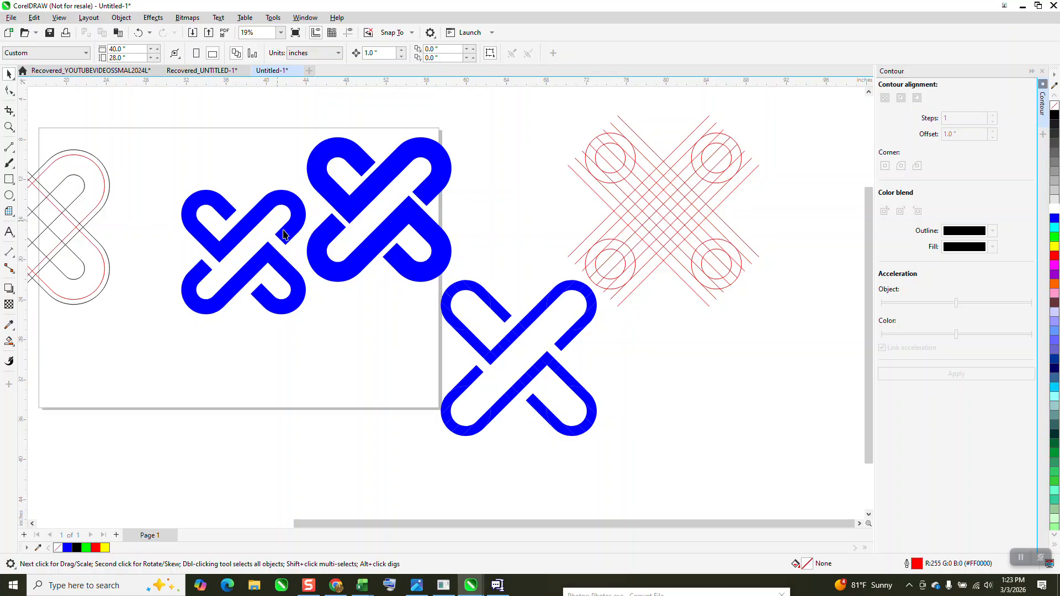
scroll(302, 274, "down", 1)
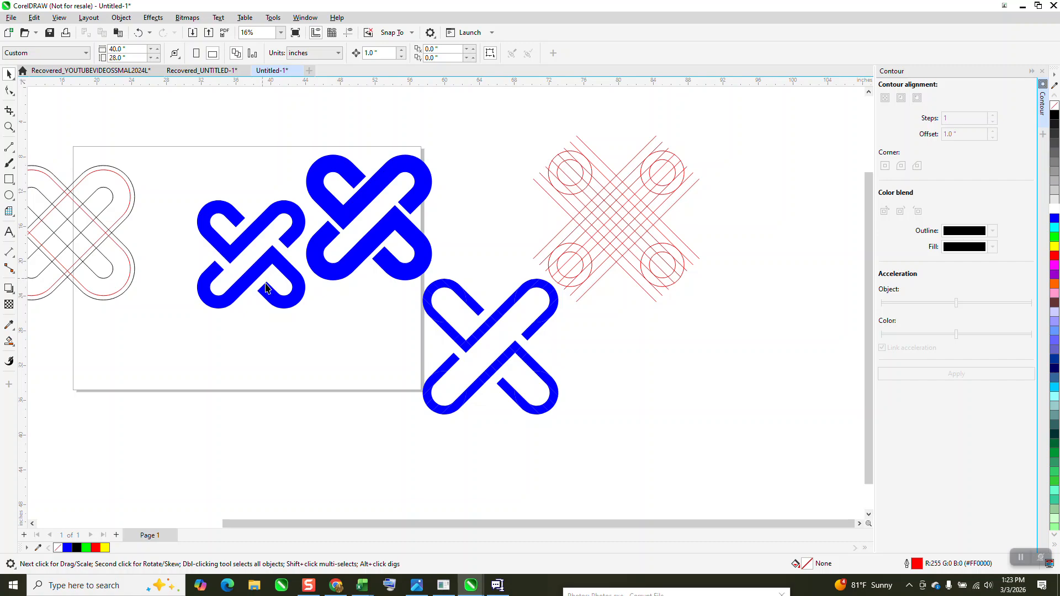
scroll(334, 296, "down", 1)
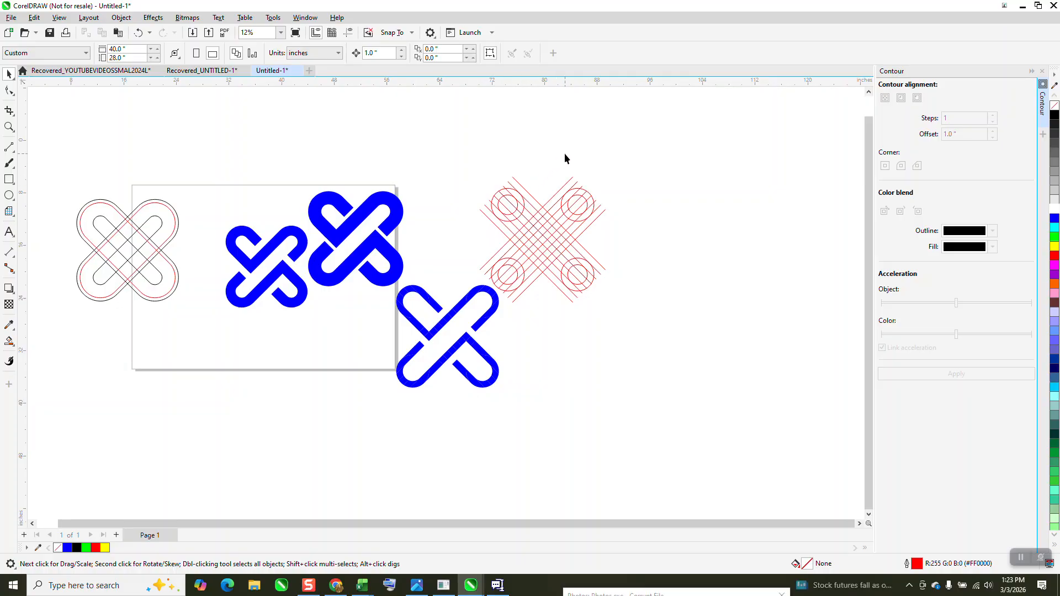
scroll(545, 170, "down", 1)
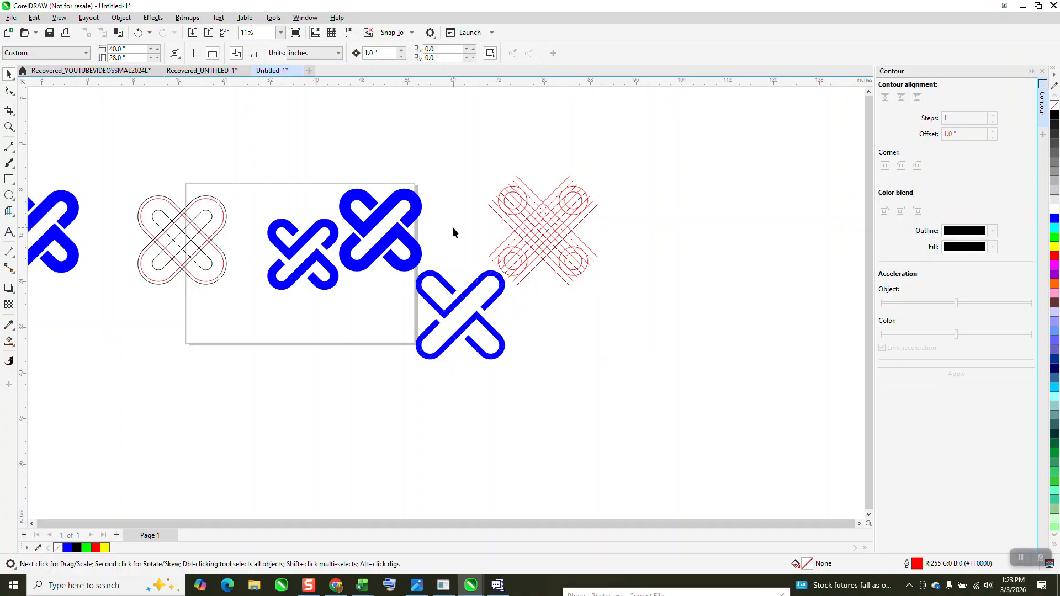
scroll(453, 227, "down", 1)
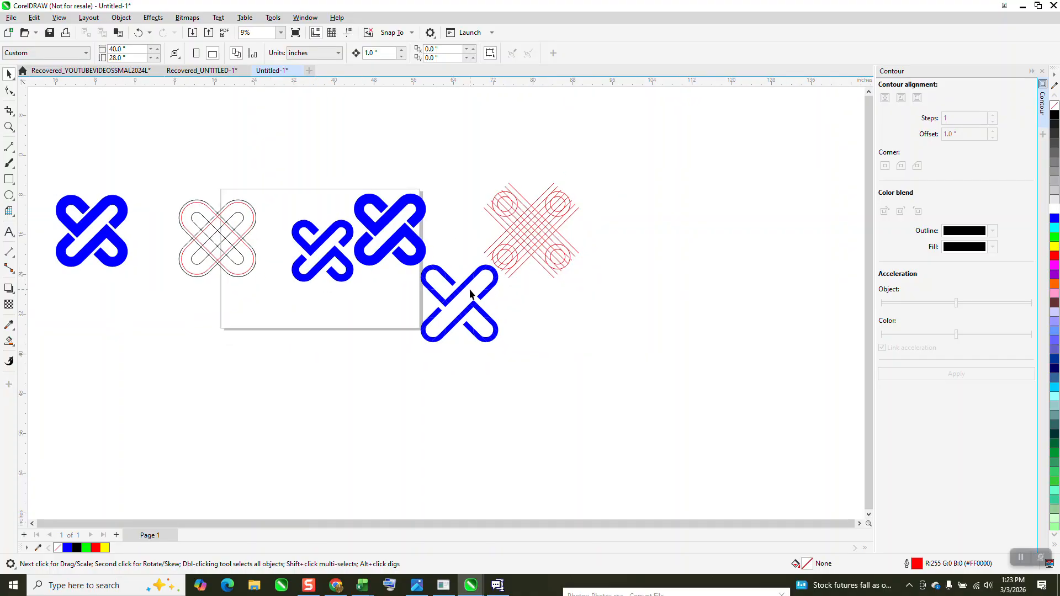